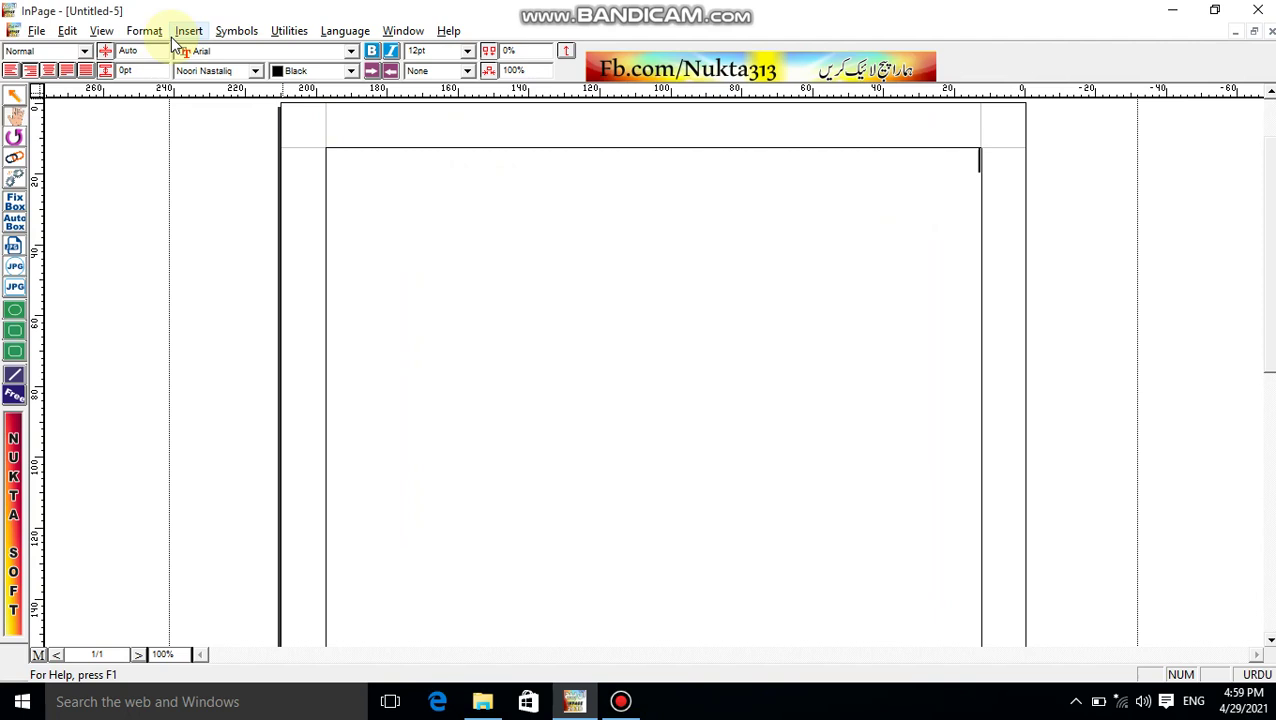
# Step: Insert a table with 2 rows and 3 columns on the page
pyautogui.click(38, 31)
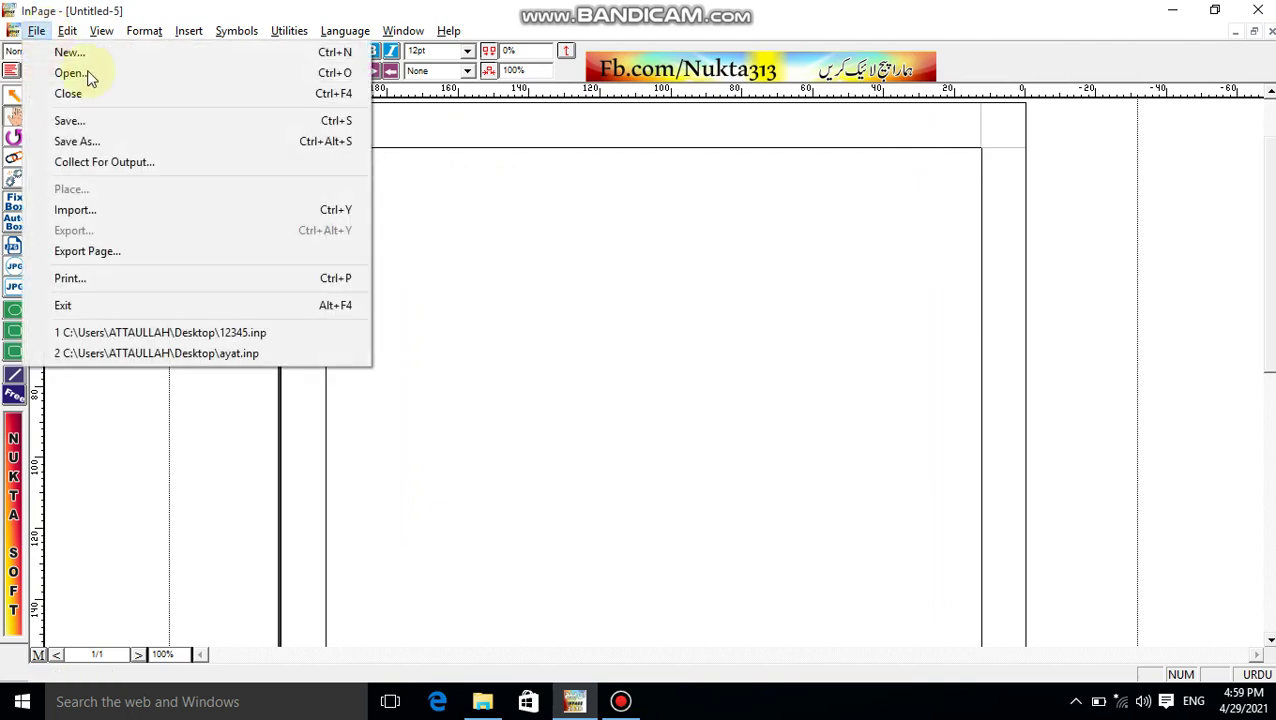
pyautogui.click(612, 228)
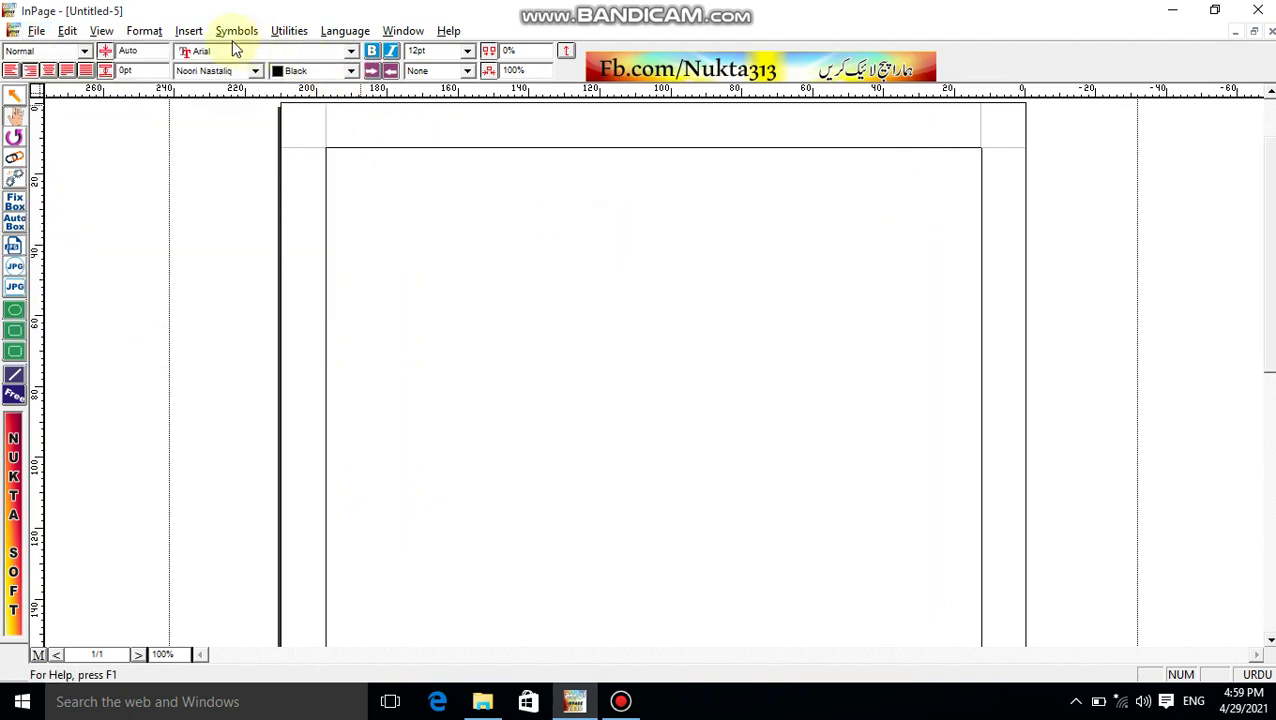
pyautogui.click(184, 33)
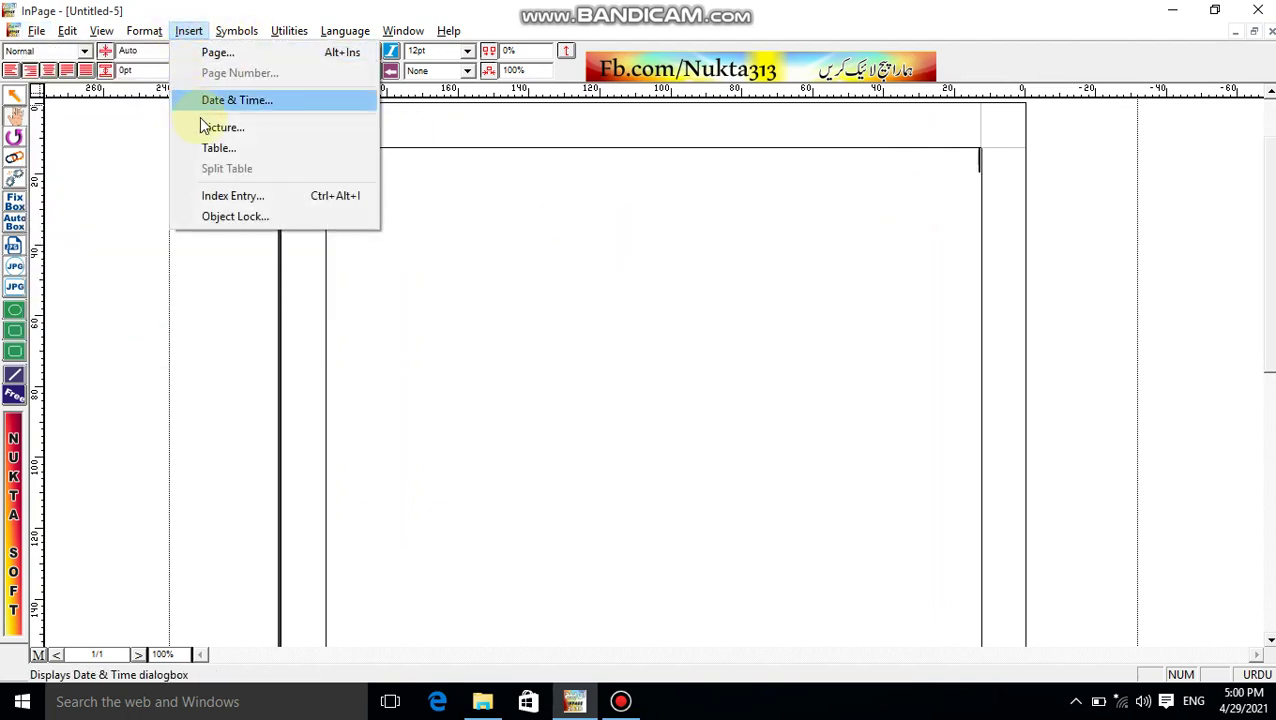
pyautogui.click(242, 153)
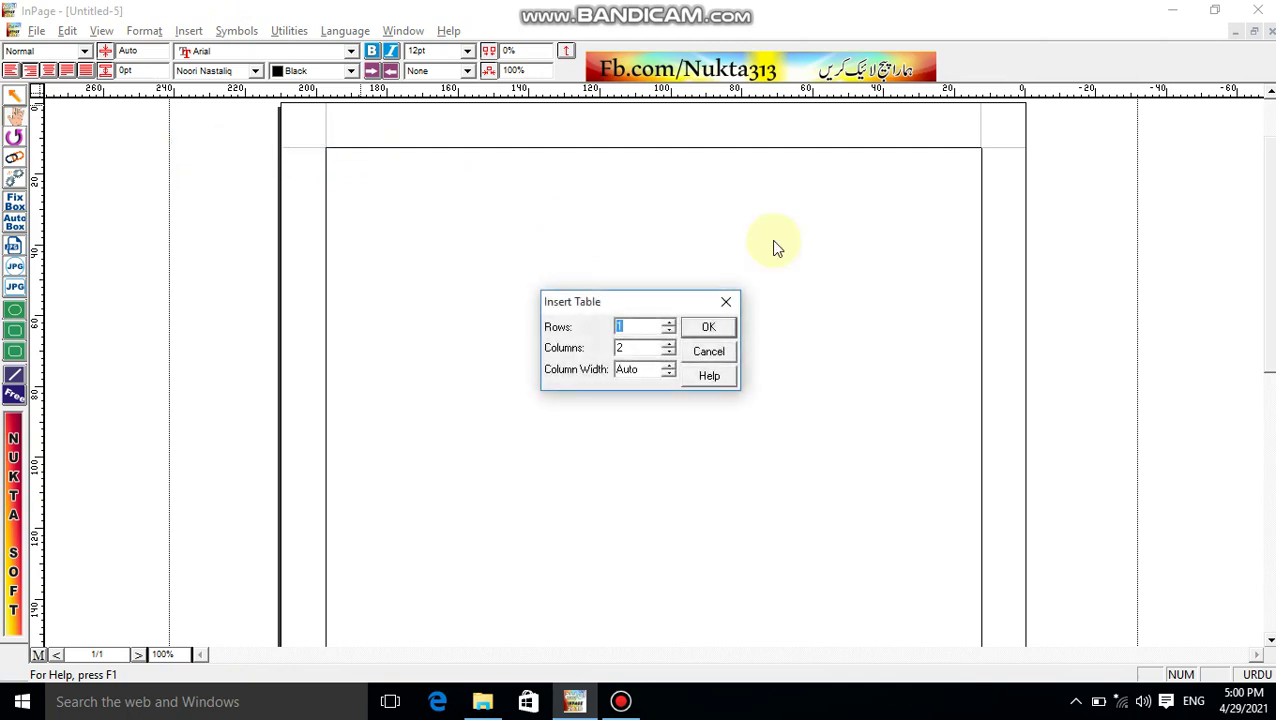
pyautogui.click(669, 323)
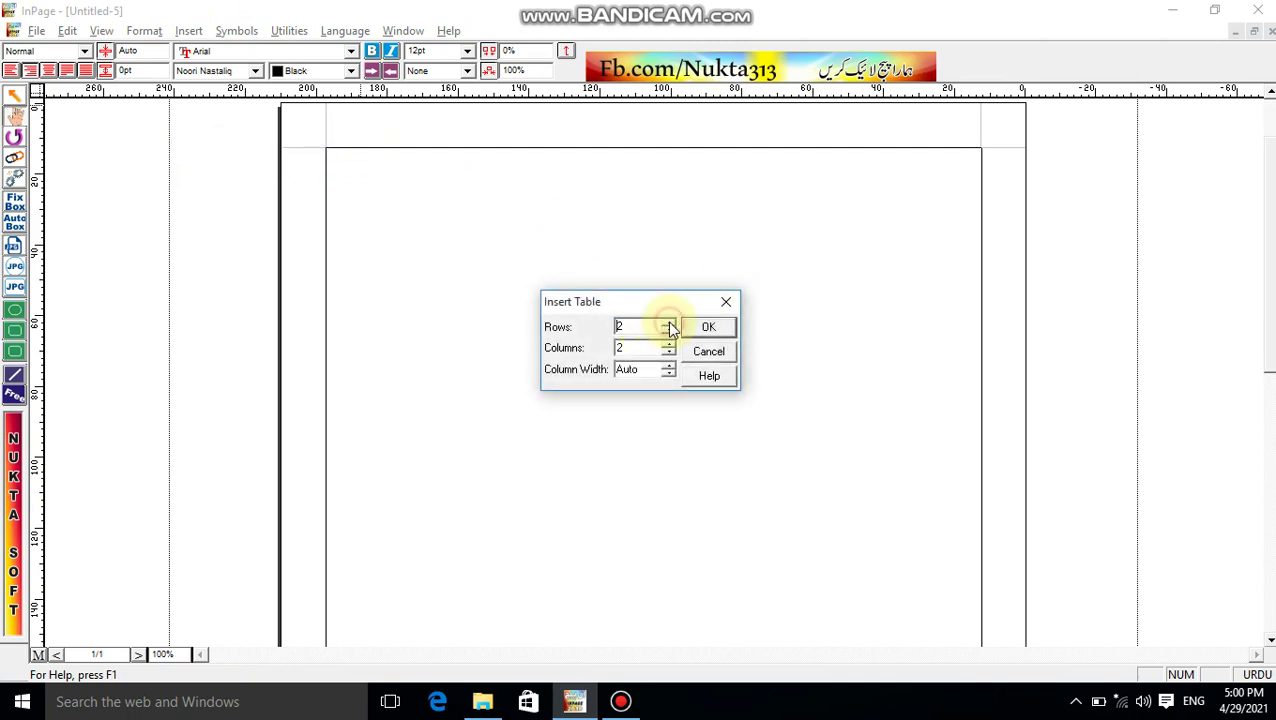
pyautogui.click(668, 345)
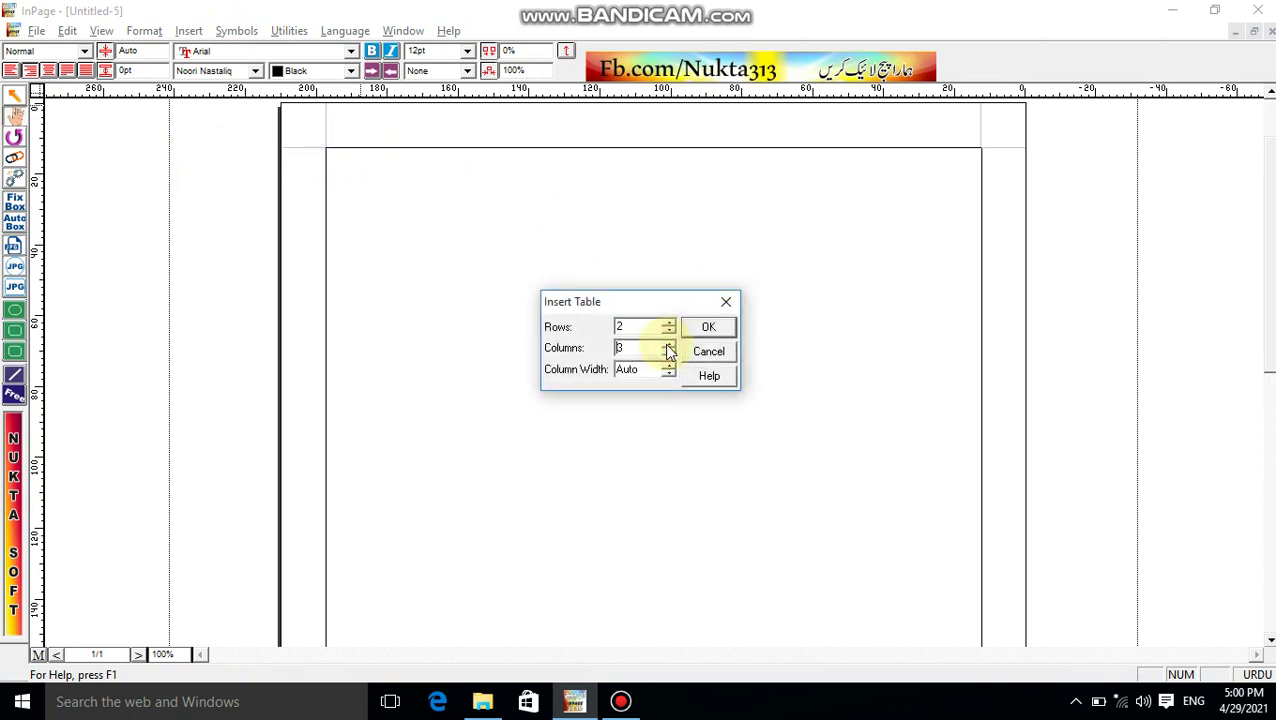
pyautogui.click(711, 326)
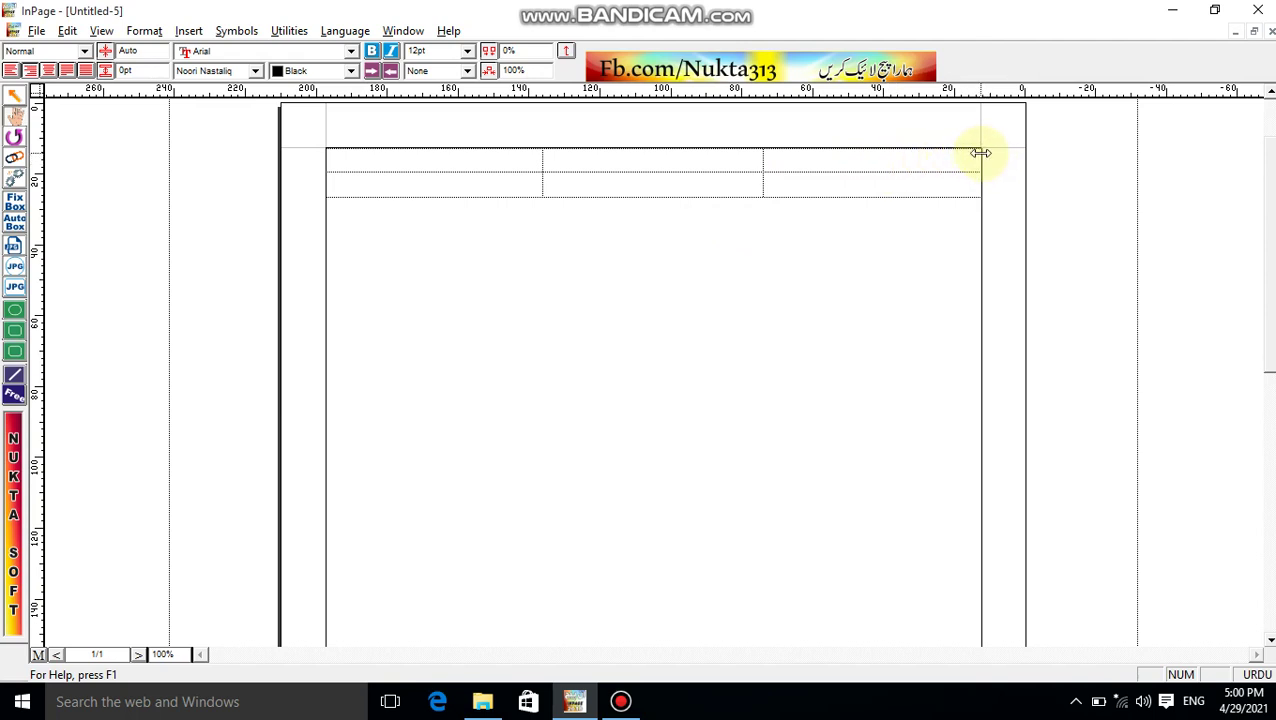
# Step: Pull in the table's right edge and move the divider to narrow the right column
pyautogui.click(978, 152)
pyautogui.moveTo(978, 152); pyautogui.dragTo(954, 151)
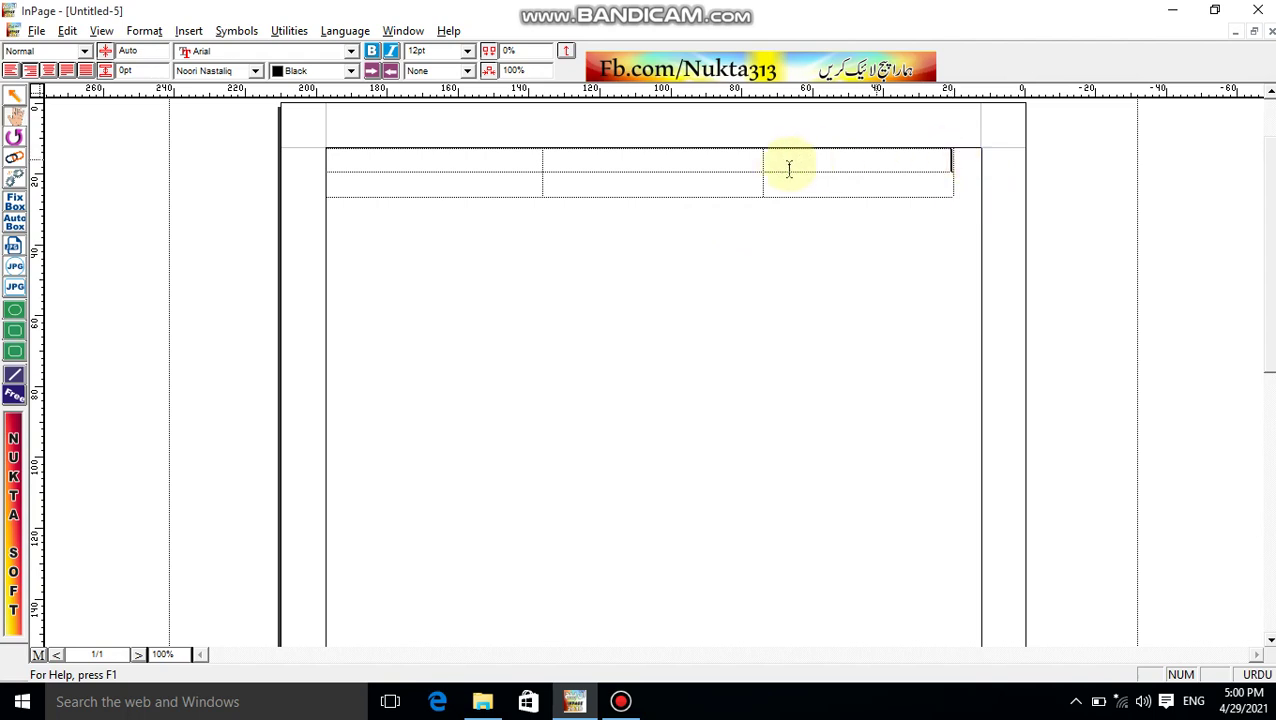
pyautogui.moveTo(763, 155); pyautogui.dragTo(881, 150)
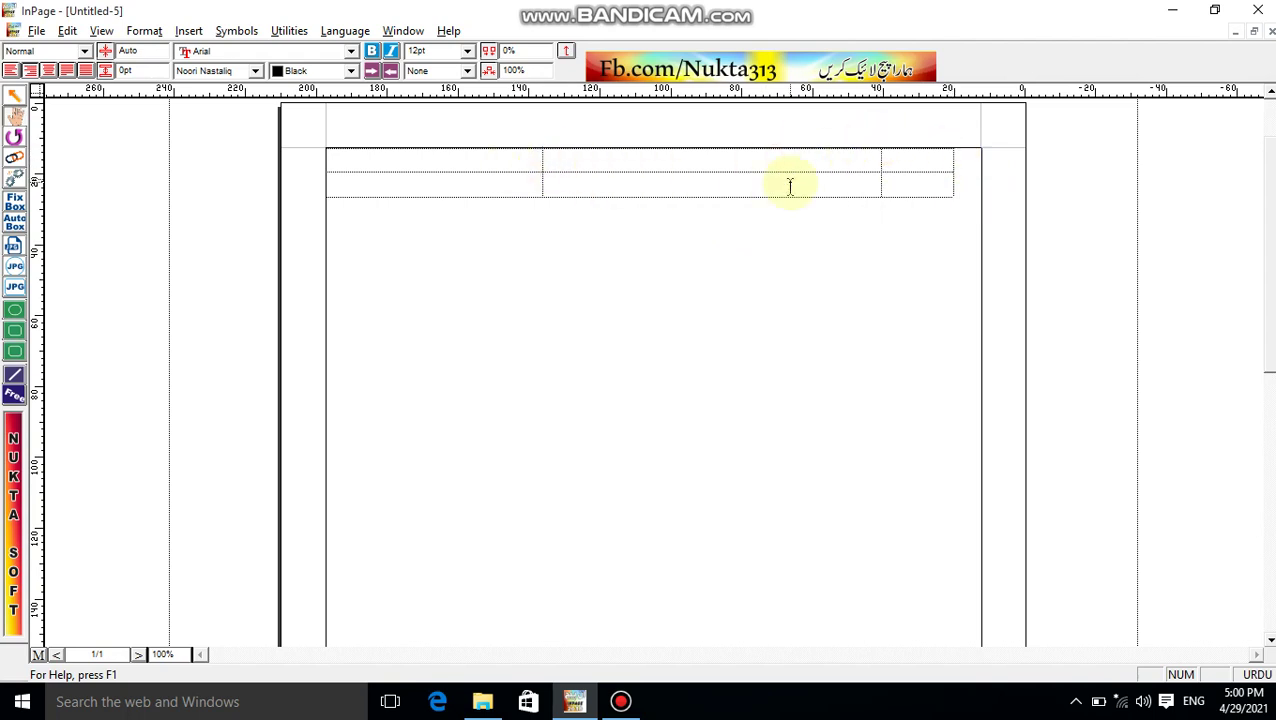
# Step: Type the headings نمبر شمار, عنوان and صفحہ نمبر into the header cells
pyautogui.write('نم')
pyautogui.write('بر')
pyautogui.write(' شمار')
pyautogui.click(810, 159)
pyautogui.write('ع')
pyautogui.write('نوان')
pyautogui.write('ع')
pyautogui.write('فحہ')
pyautogui.write(' نمبر')
# Step: Fill the first entry row with ۱ and حمد, then select all the table text
pyautogui.click(939, 174)
pyautogui.click(936, 182)
pyautogui.write('ح')
pyautogui.write('اص')
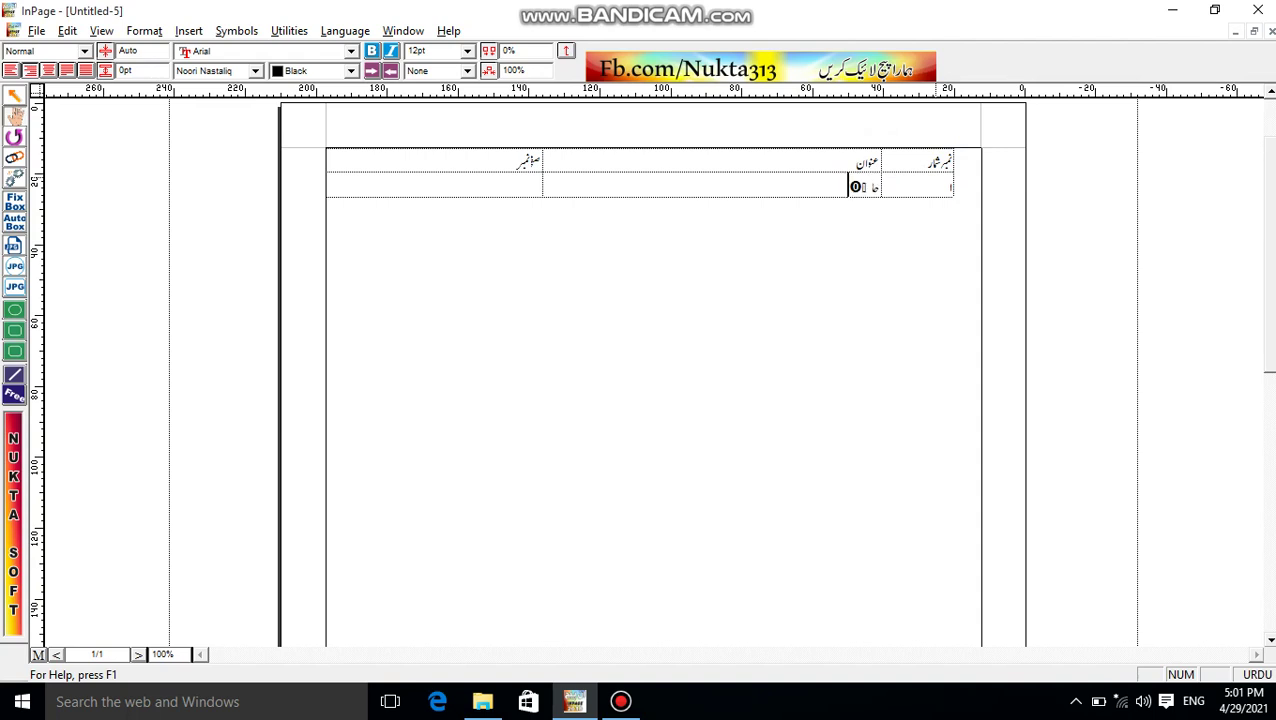
pyautogui.press('BackSpace')
pyautogui.press('BackSpace')
pyautogui.press('BackSpace')
pyautogui.write('مد')
pyautogui.hotkey('ctrl', 'a')
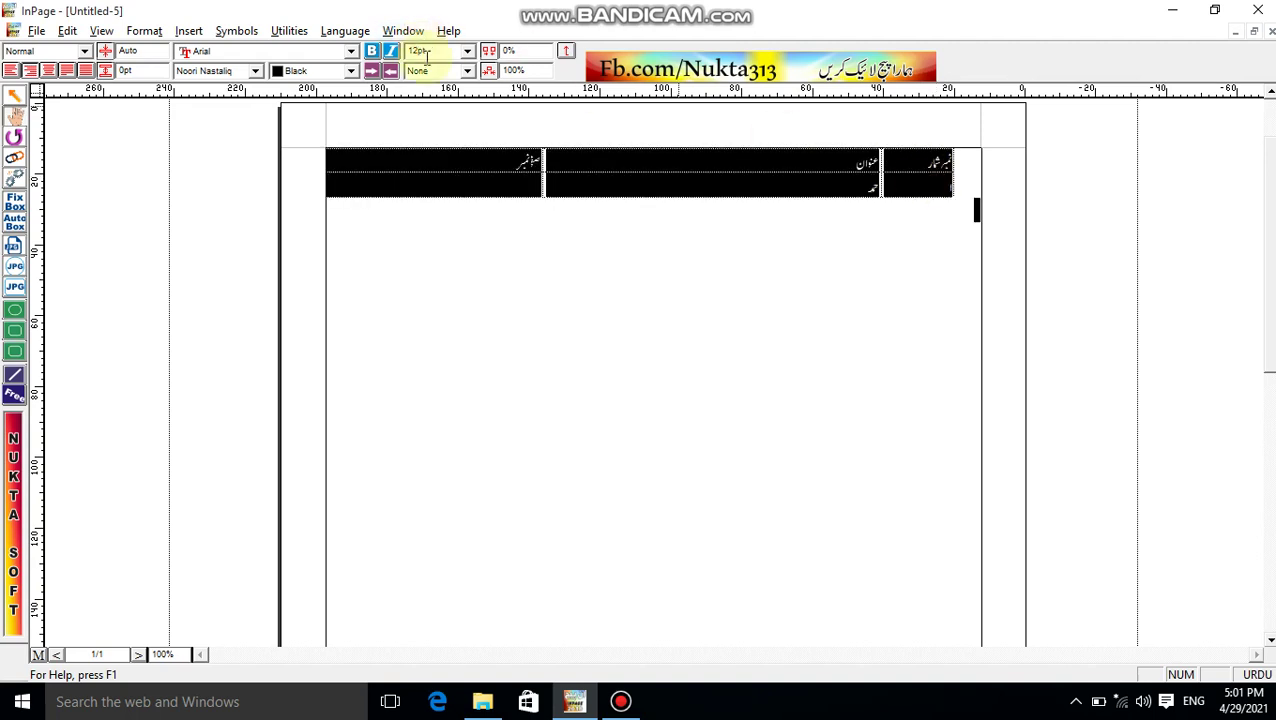
# Step: Set all table text to 24pt, enter page number ۲ for حمد, and add blank lines to the row
pyautogui.click(467, 51)
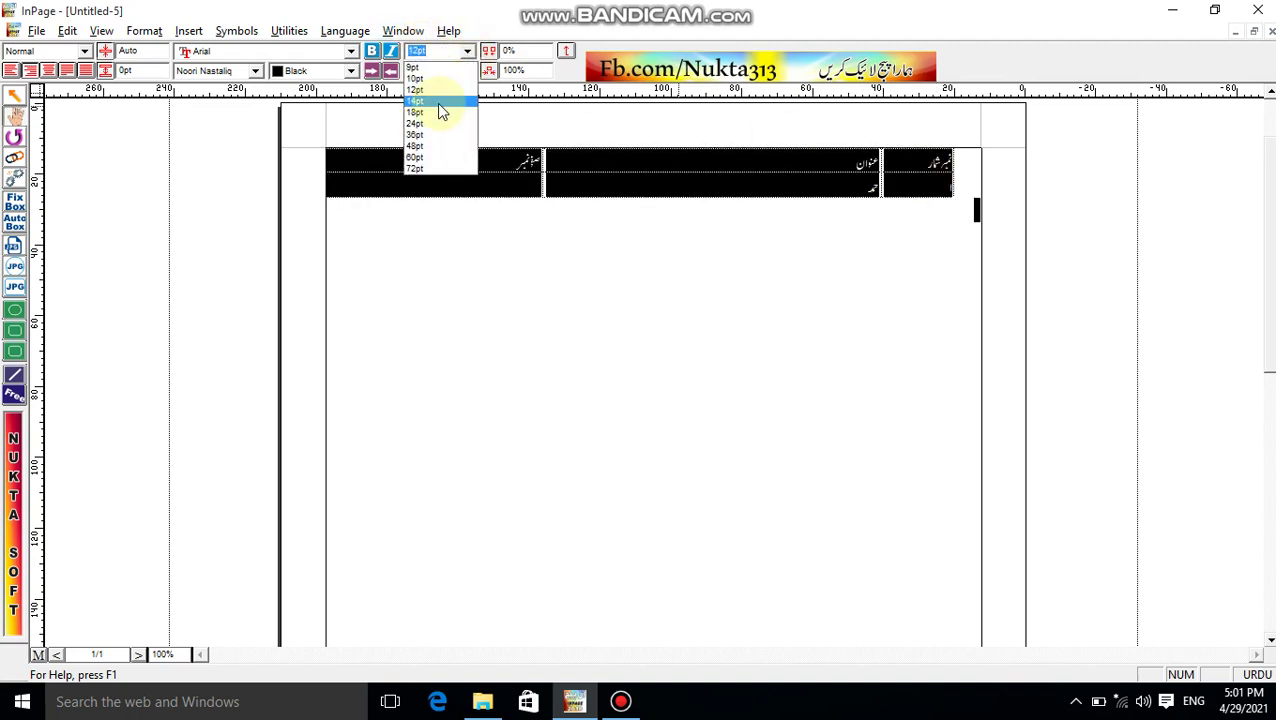
pyautogui.click(427, 124)
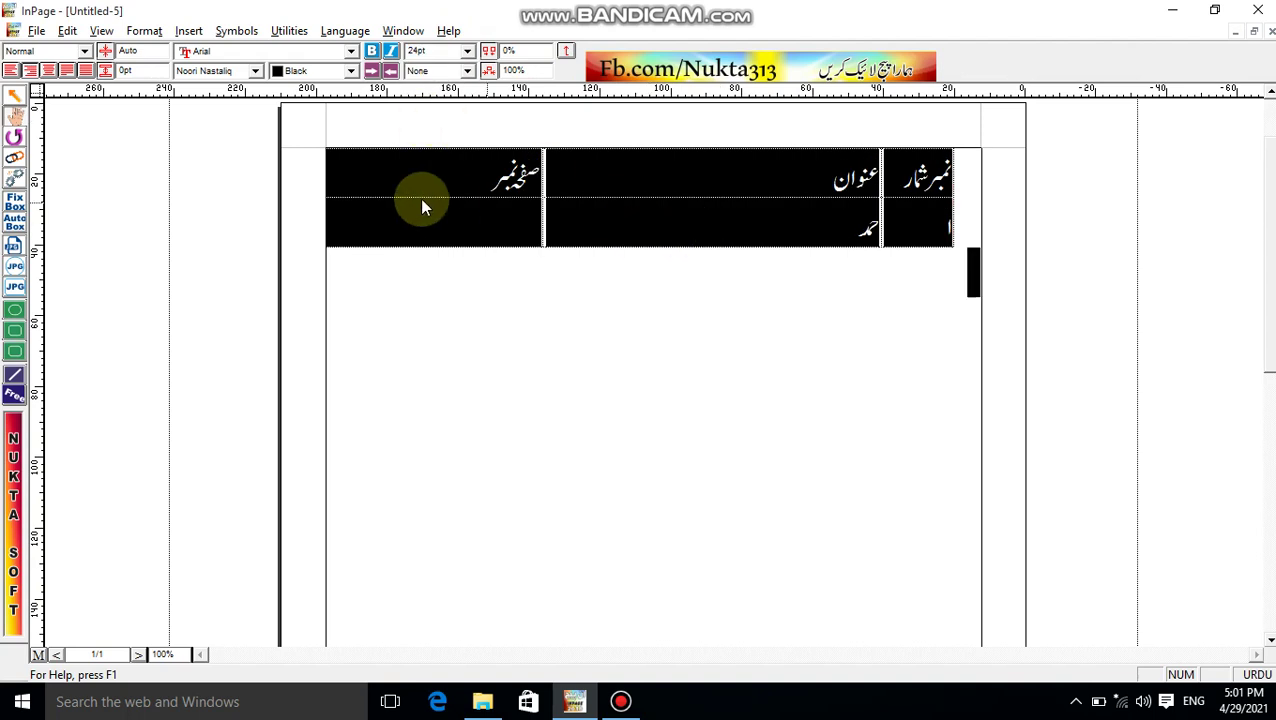
pyautogui.click(490, 223)
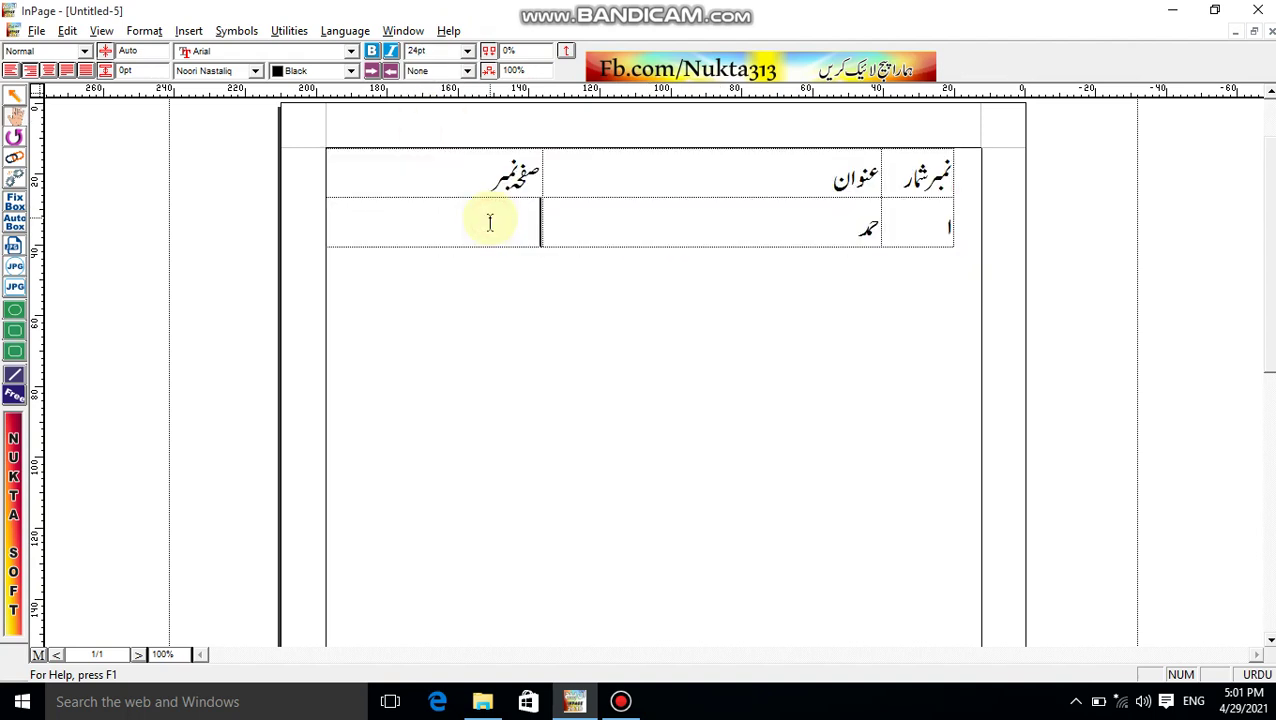
pyautogui.write('۲')
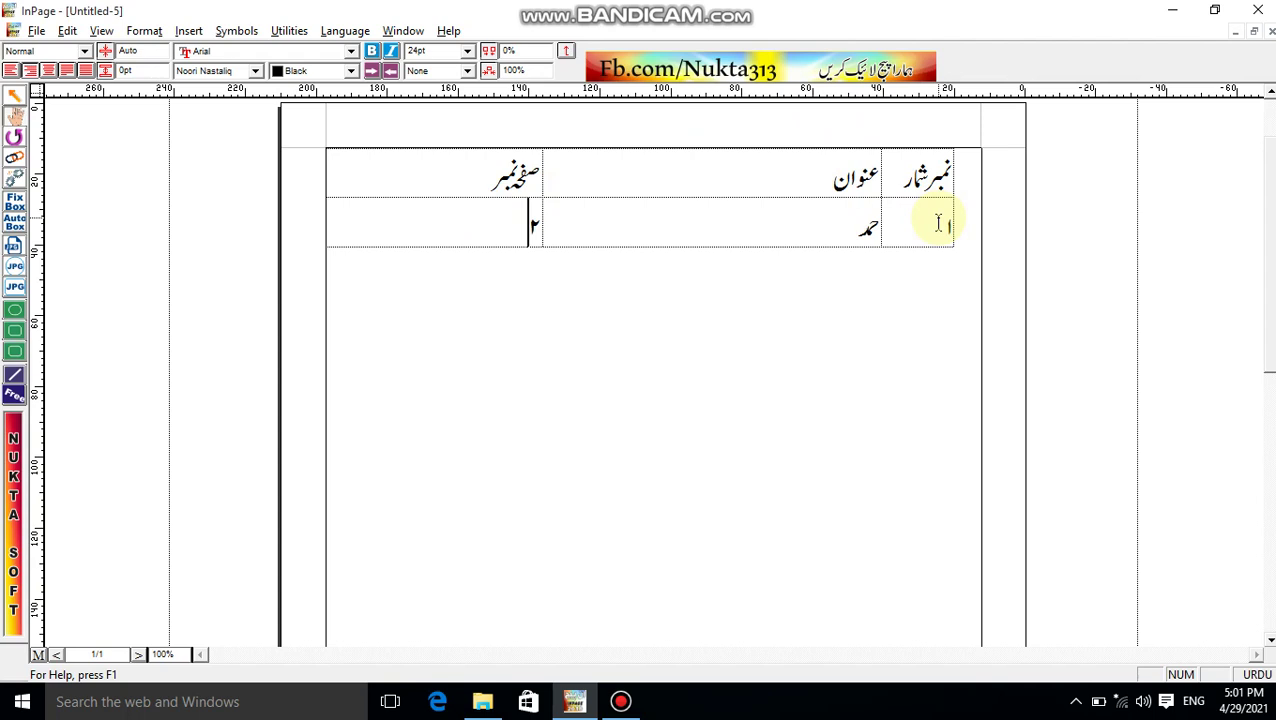
pyautogui.click(938, 224)
pyautogui.press('Return')
# Step: Add another blank line and type serial number ۲ on the number column's second line
pyautogui.press('Return')
pyautogui.press('Return')
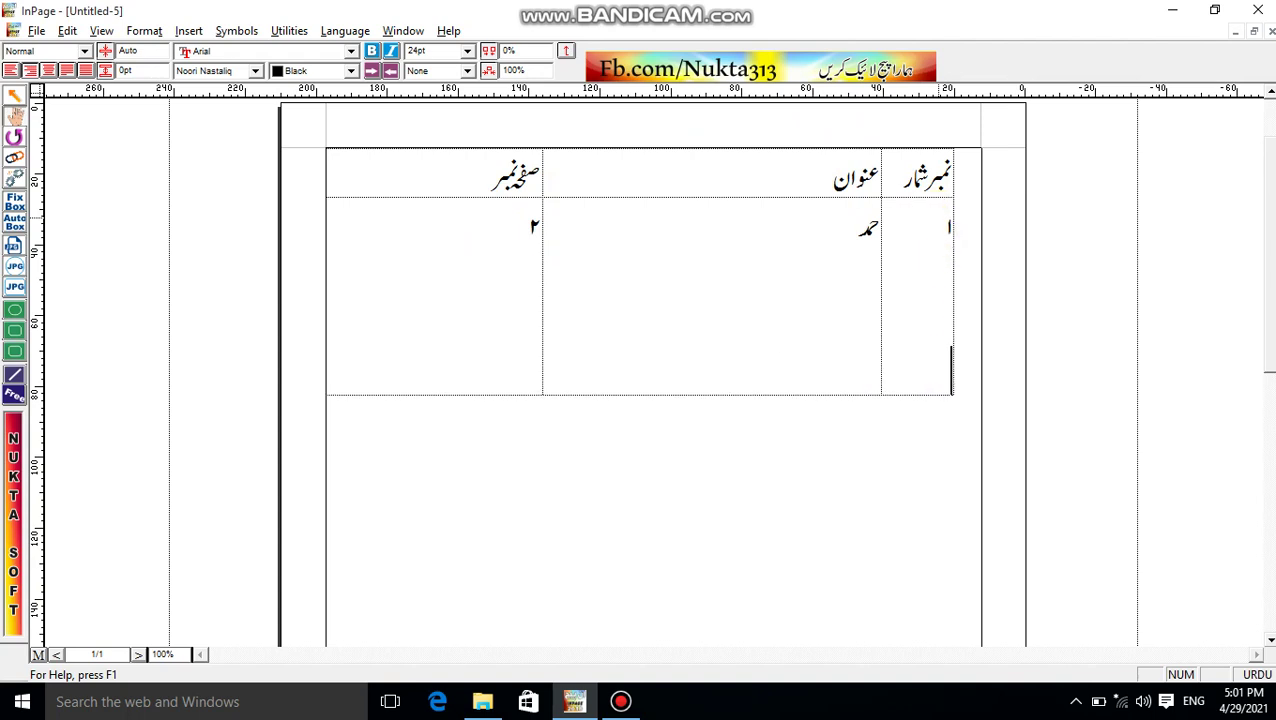
pyautogui.press('Return')
pyautogui.press('Return')
pyautogui.press('Return')
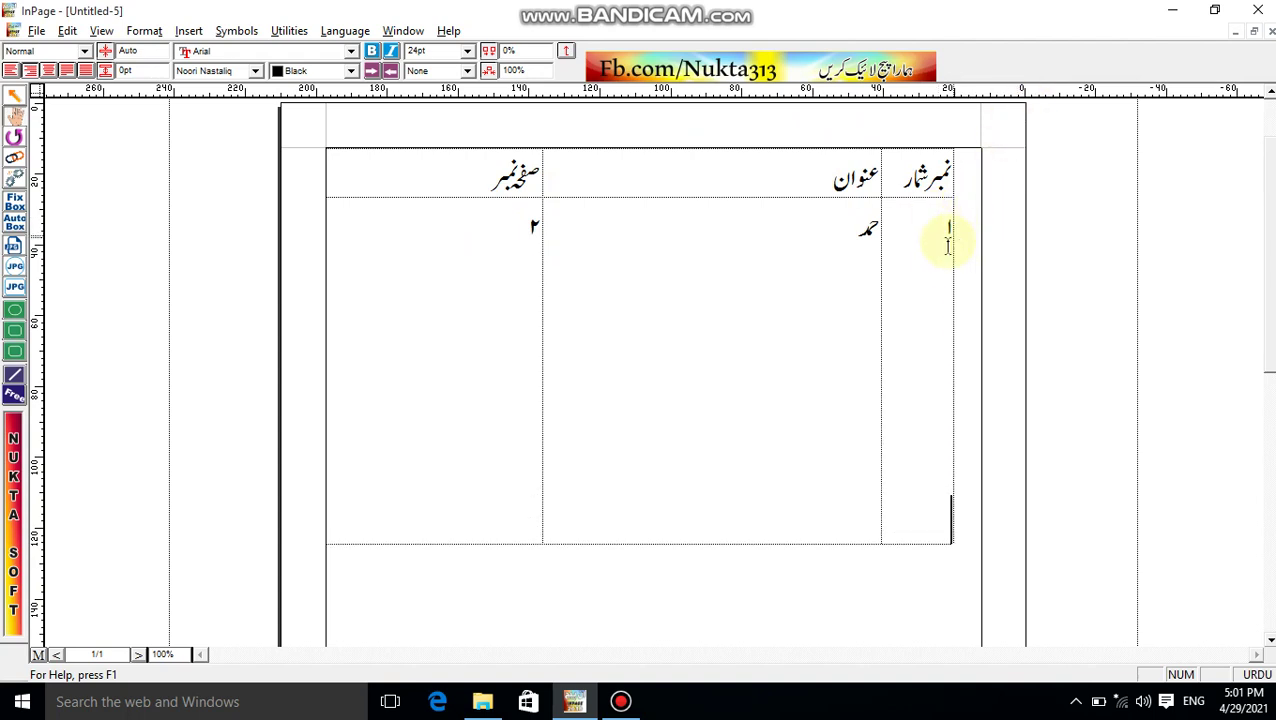
pyautogui.click(940, 262)
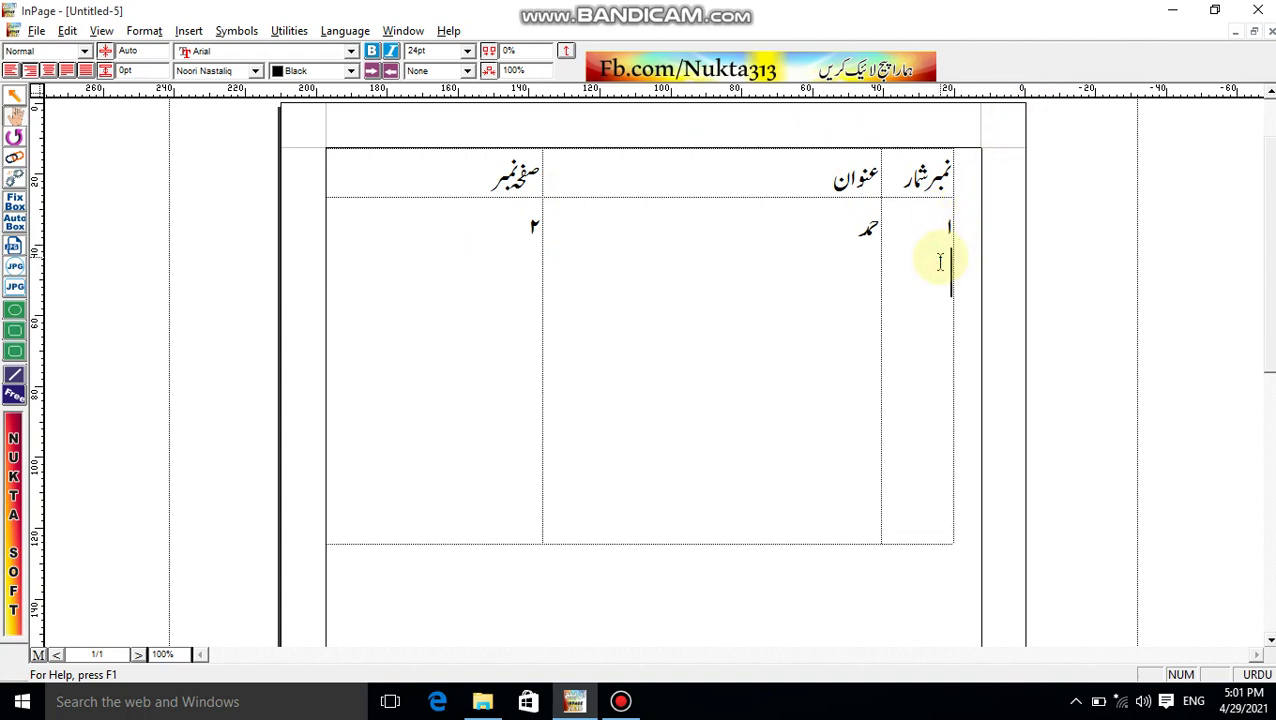
pyautogui.write('۲')
# Step: Add title نعت below حمد and page number ۳ below ۲
pyautogui.doubleClick(867, 228)
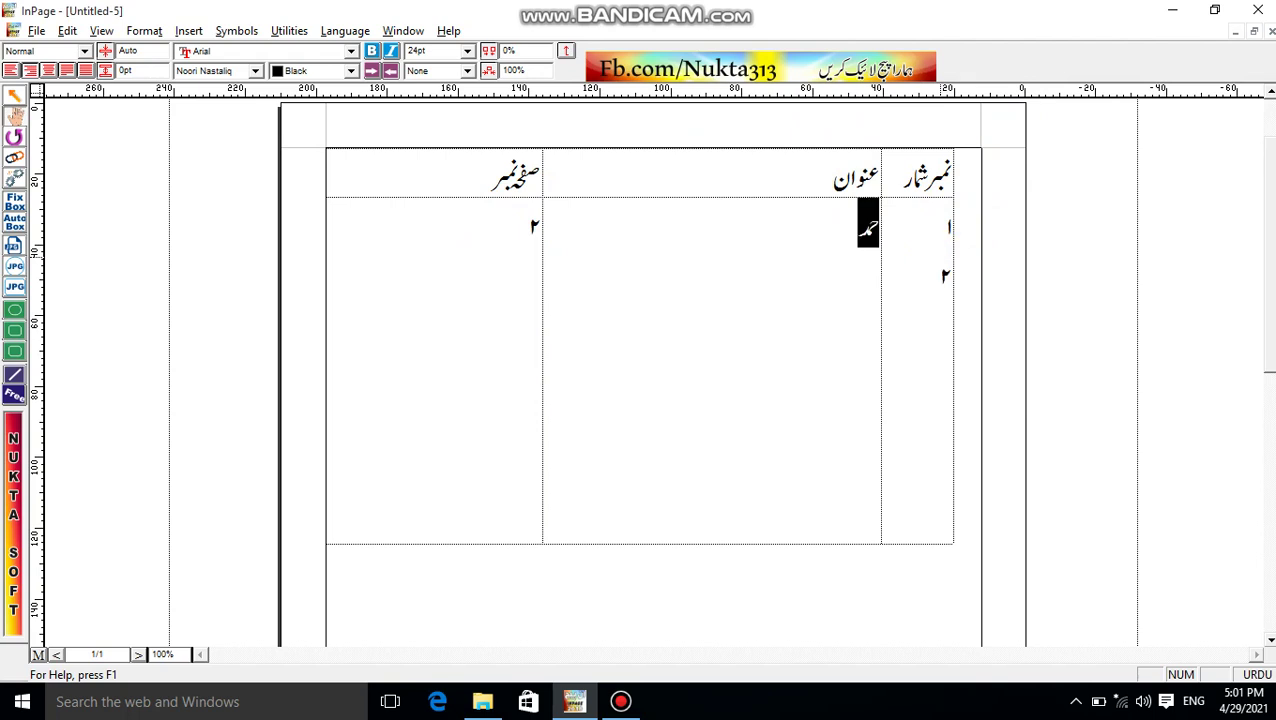
pyautogui.press('End')
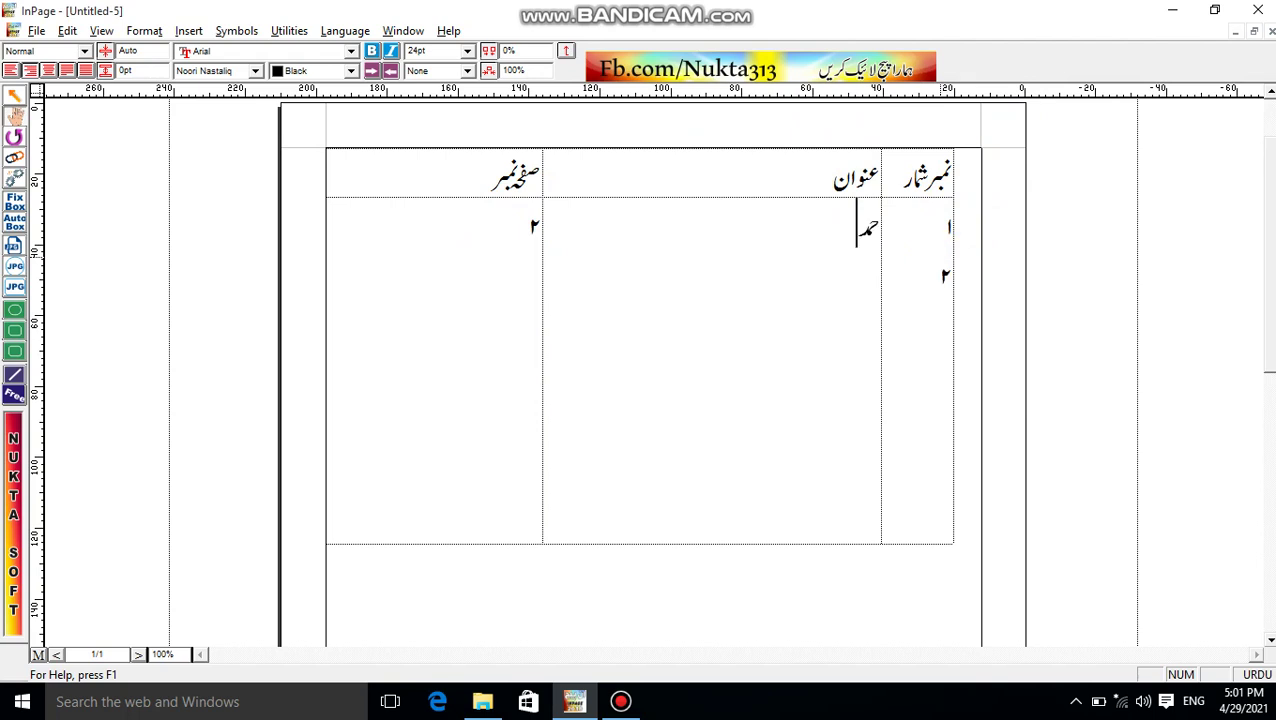
pyautogui.press('Return')
pyautogui.write('نع')
pyautogui.write('ت')
pyautogui.doubleClick(534, 226)
pyautogui.press('Left')
pyautogui.press('Return')
pyautogui.write('۳')
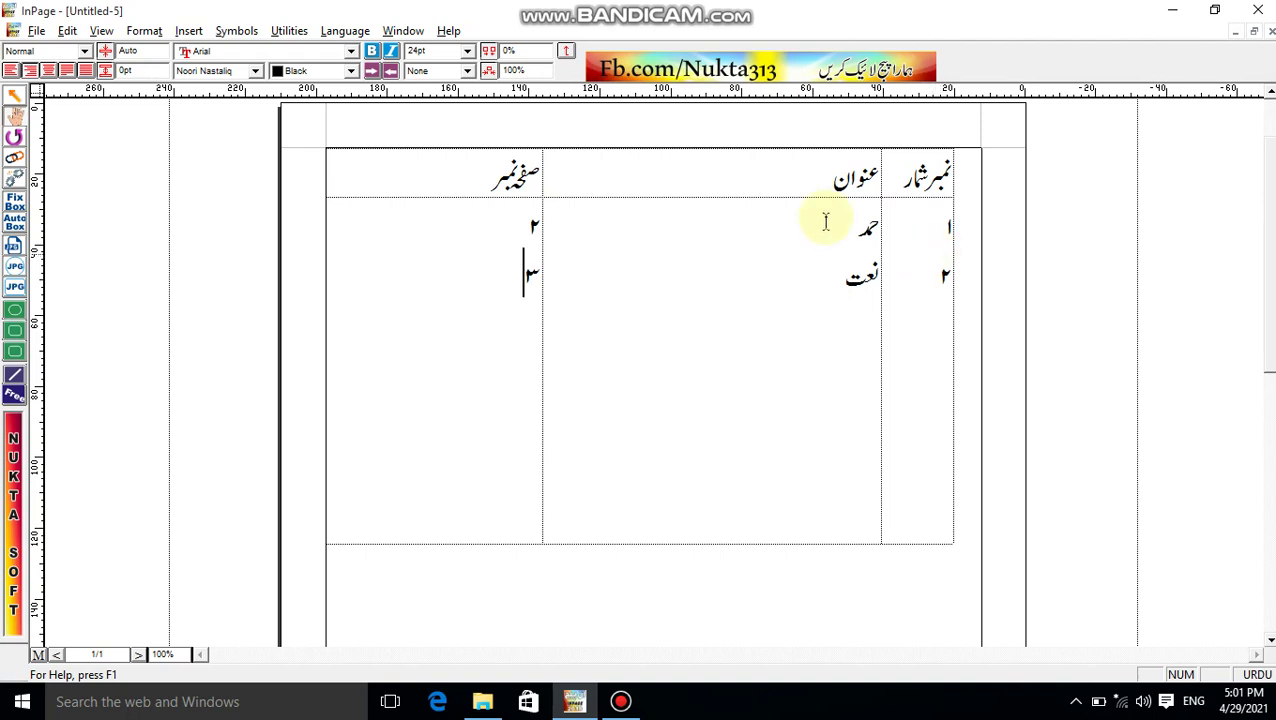
# Step: Discard the unsaved table document and select the text box drawing tool
pyautogui.click(1271, 33)
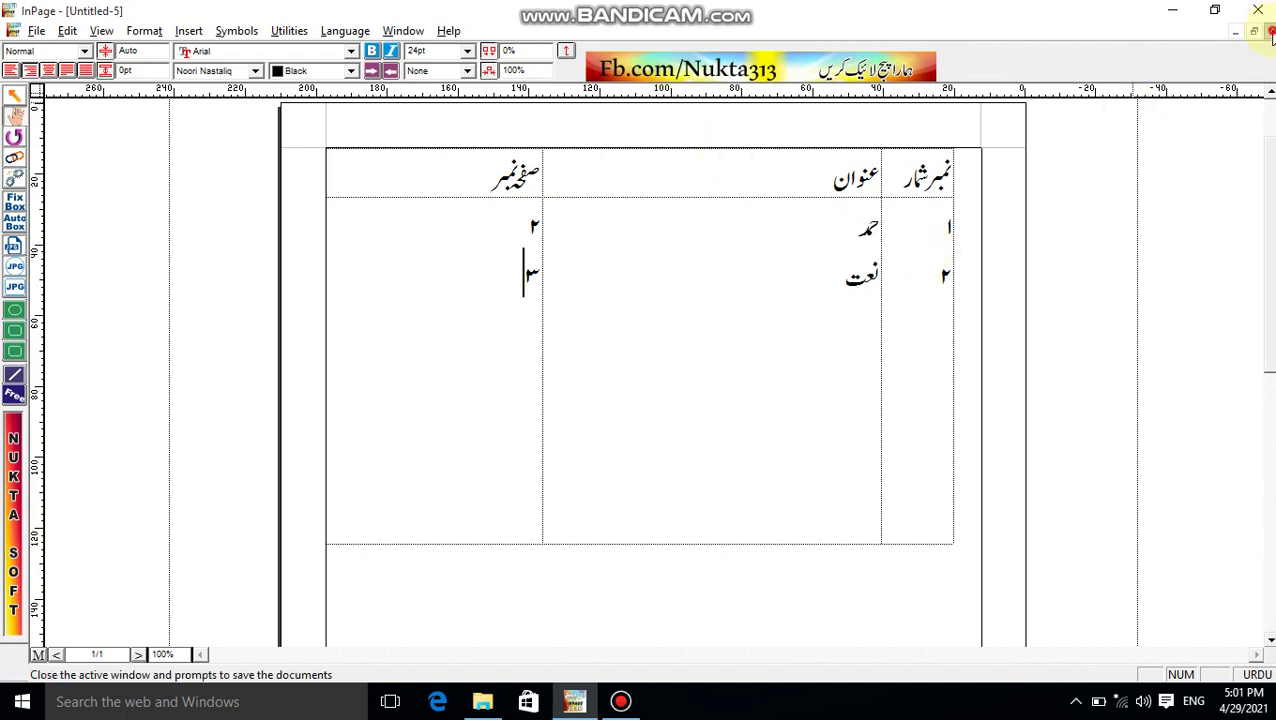
pyautogui.click(662, 396)
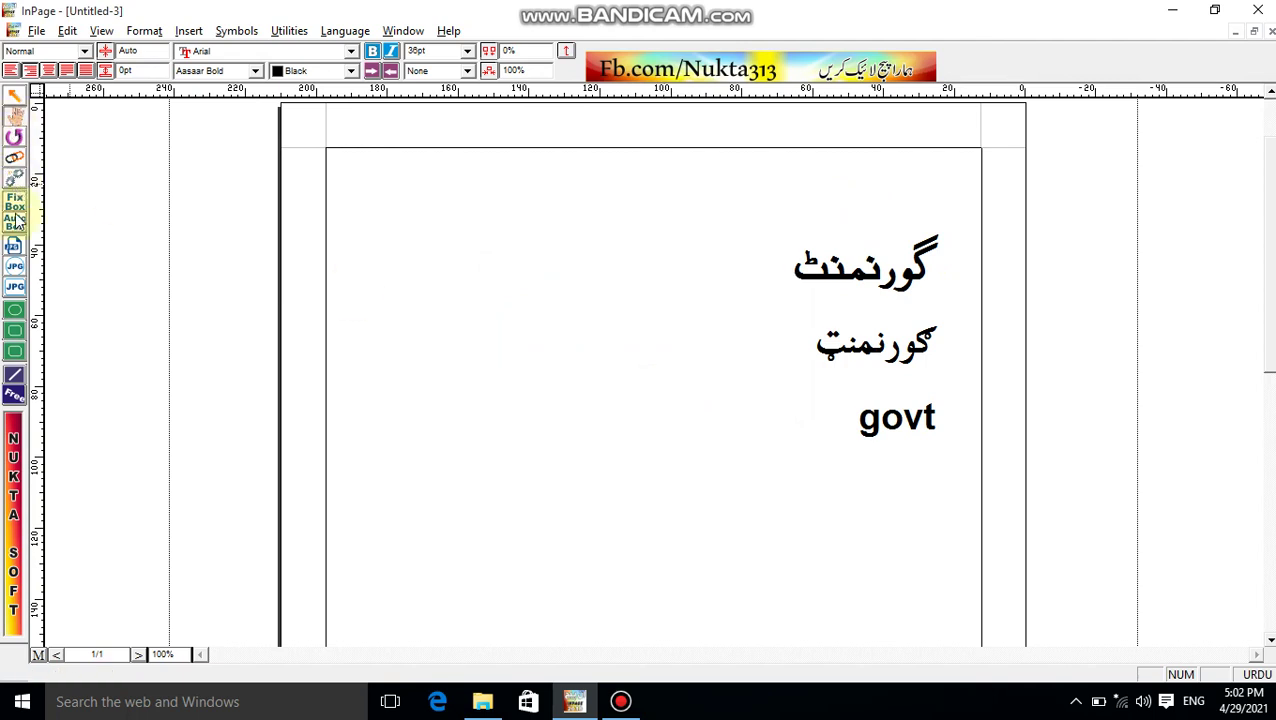
pyautogui.click(15, 206)
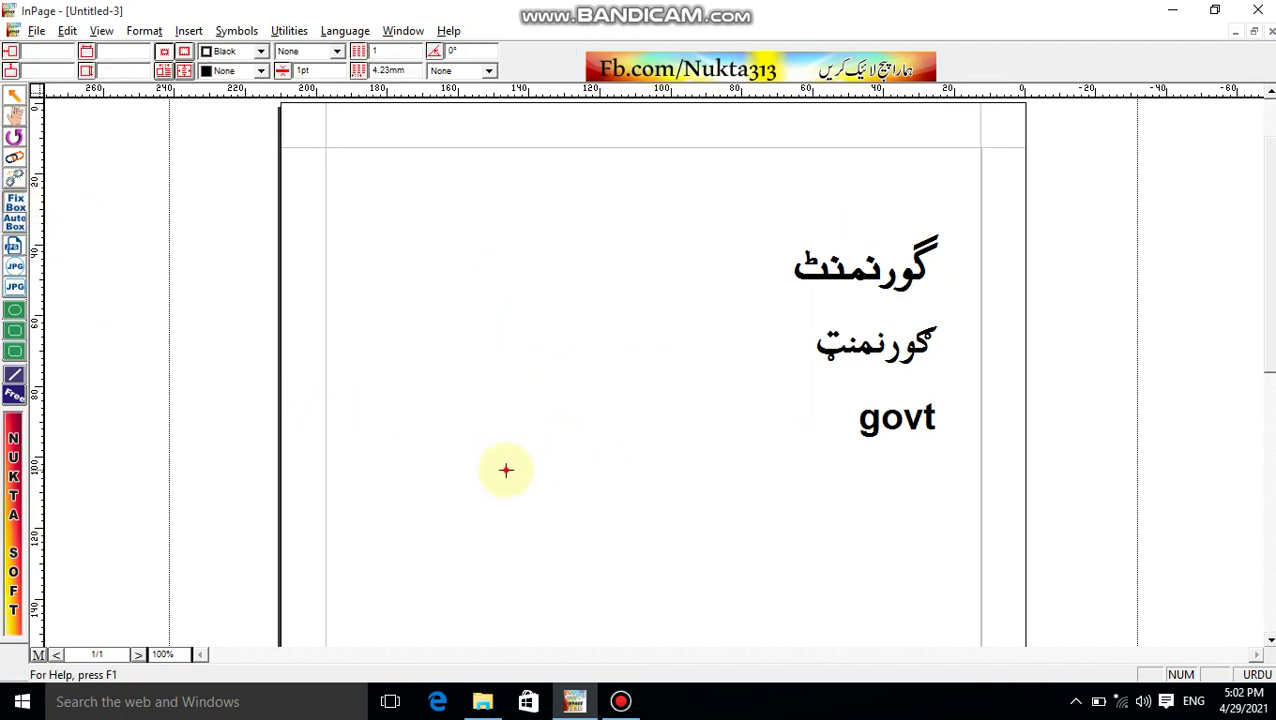
# Step: Draw a text box below govt and paste a copy of the Urdu word گورنمنٹ into it
pyautogui.moveTo(506, 470); pyautogui.dragTo(888, 574)
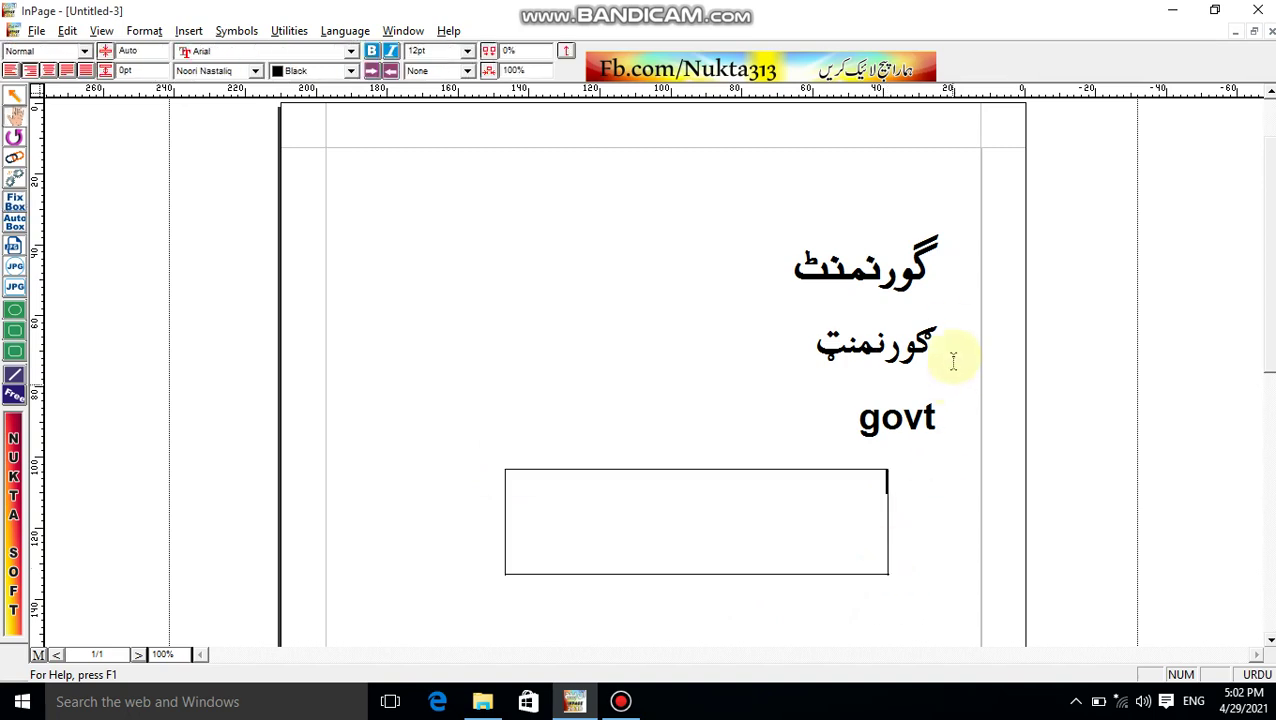
pyautogui.moveTo(938, 252); pyautogui.dragTo(757, 259)
pyautogui.hotkey('ctrl', 'c')
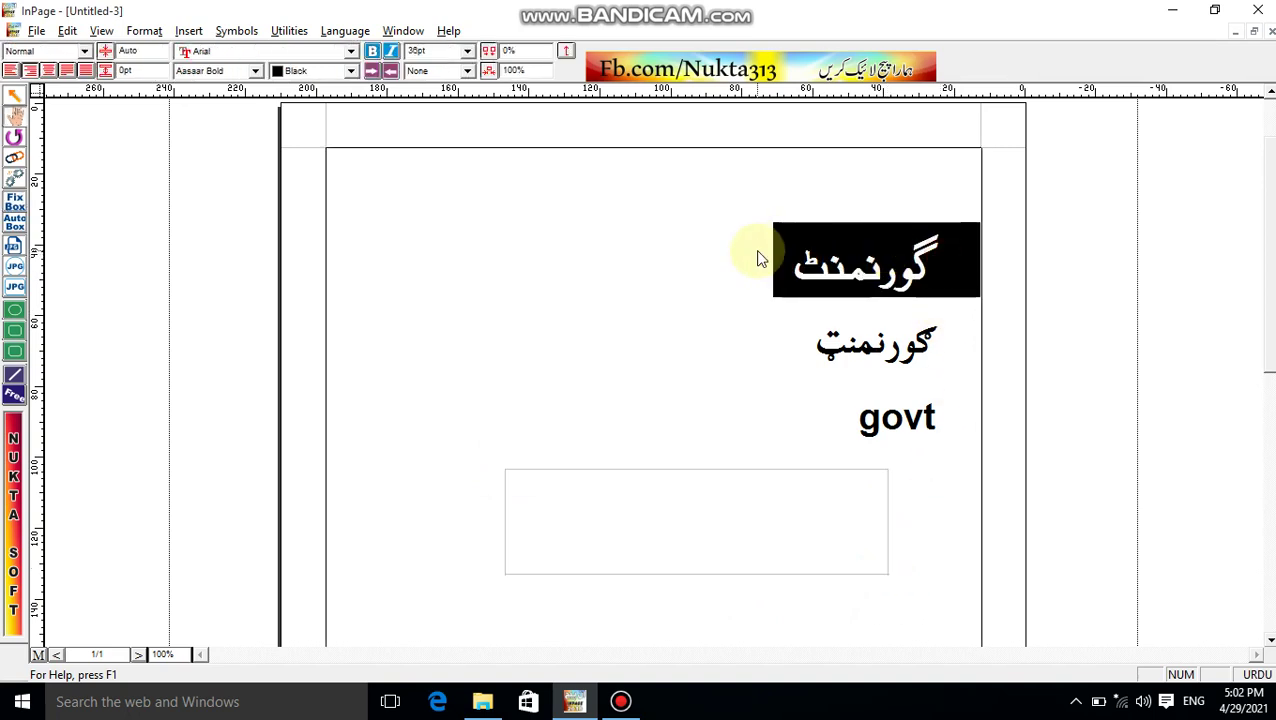
pyautogui.click(786, 502)
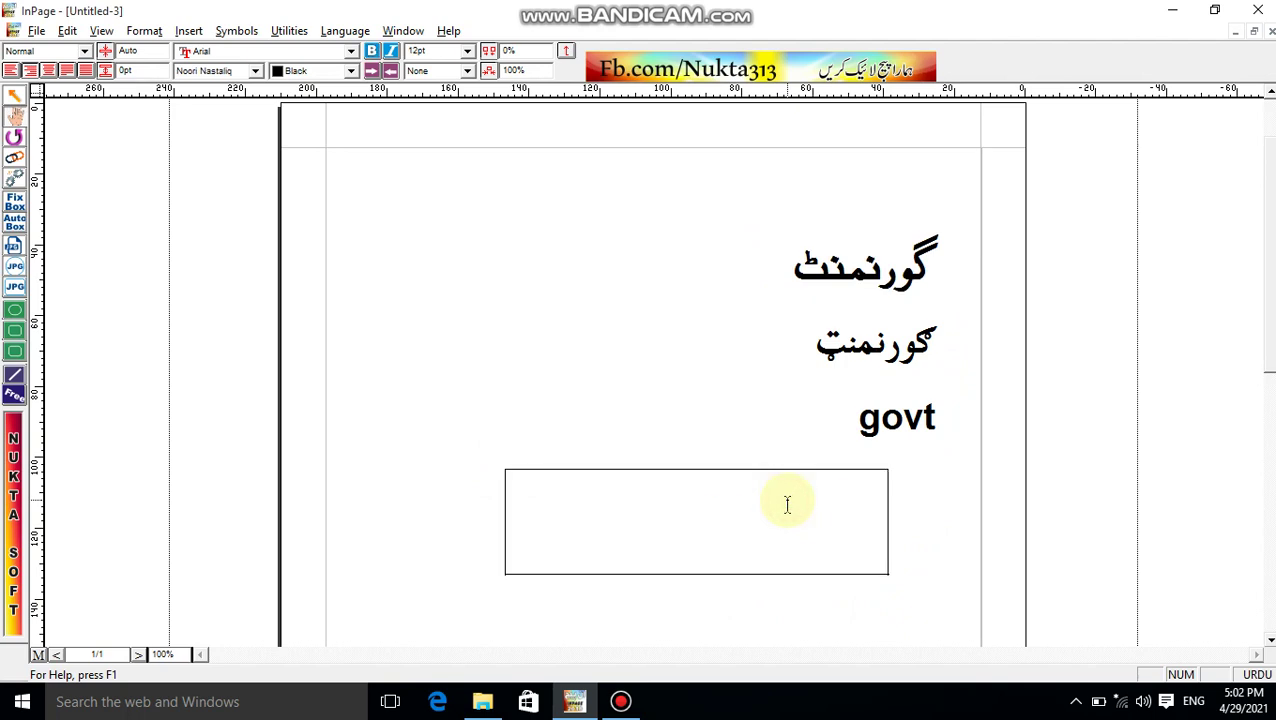
pyautogui.hotkey('ctrl', 'v')
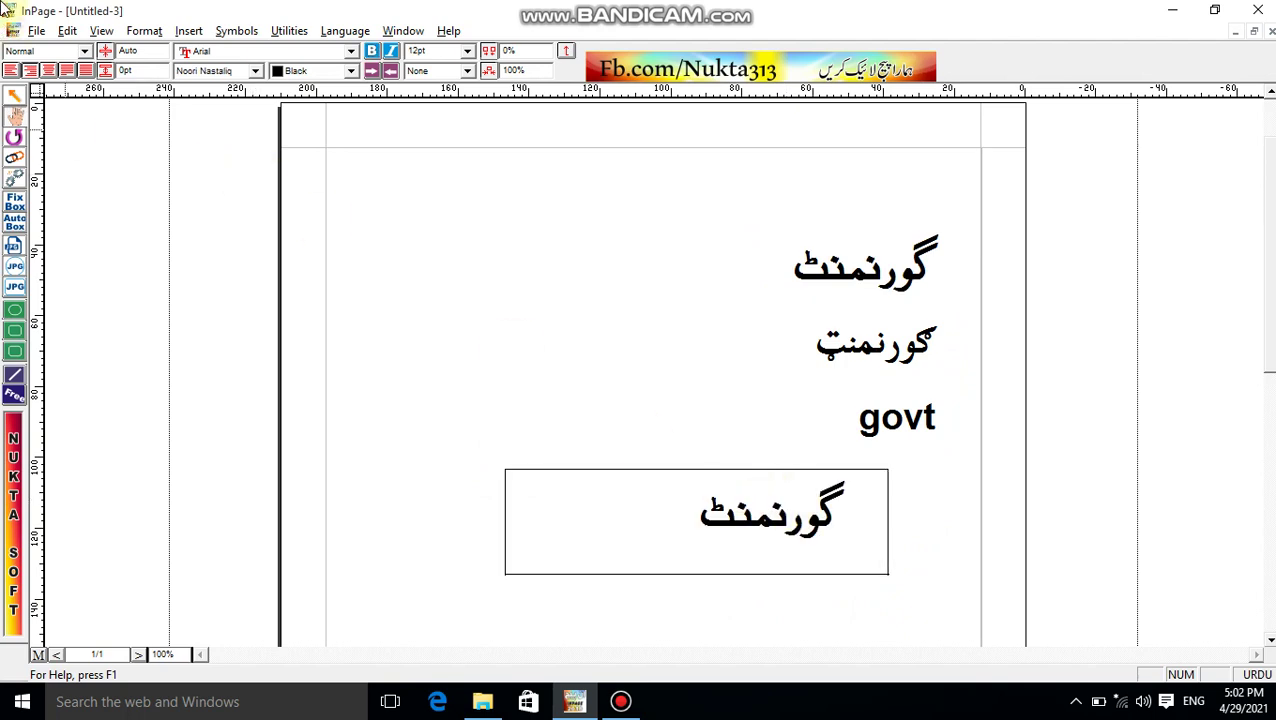
pyautogui.click(36, 31)
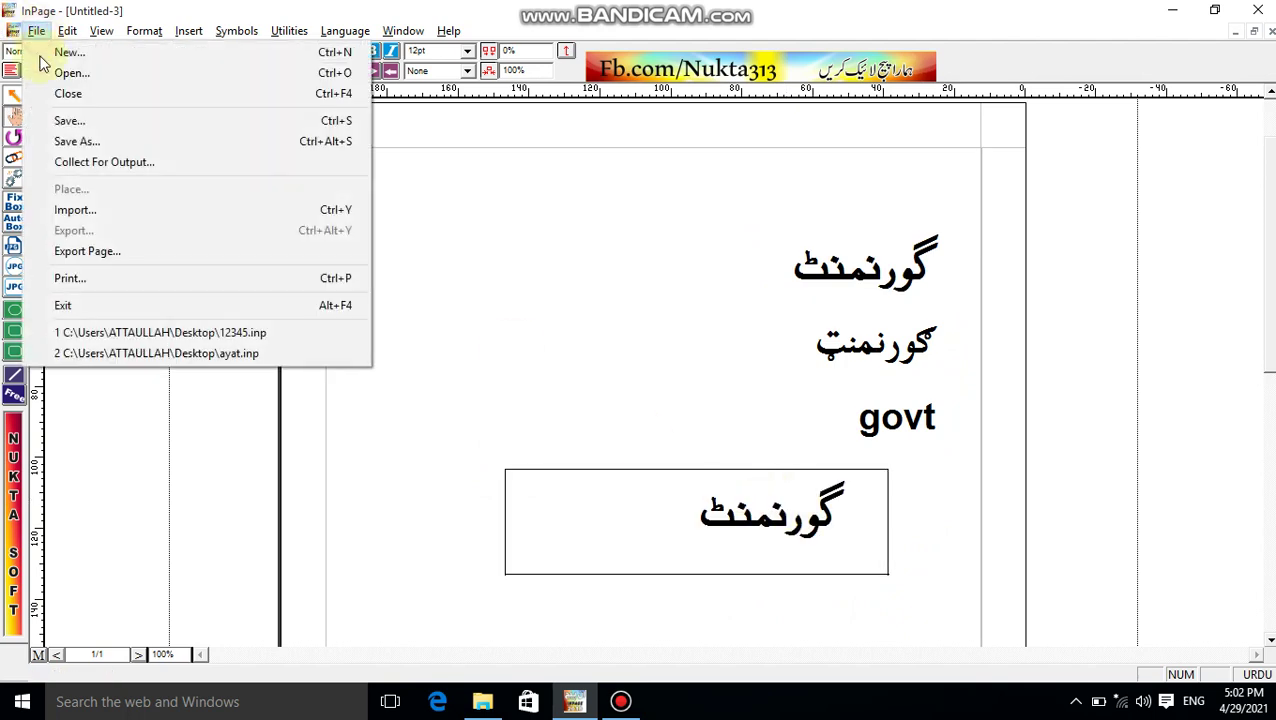
# Step: Select the new Urdu text box as an object
pyautogui.click(104, 252)
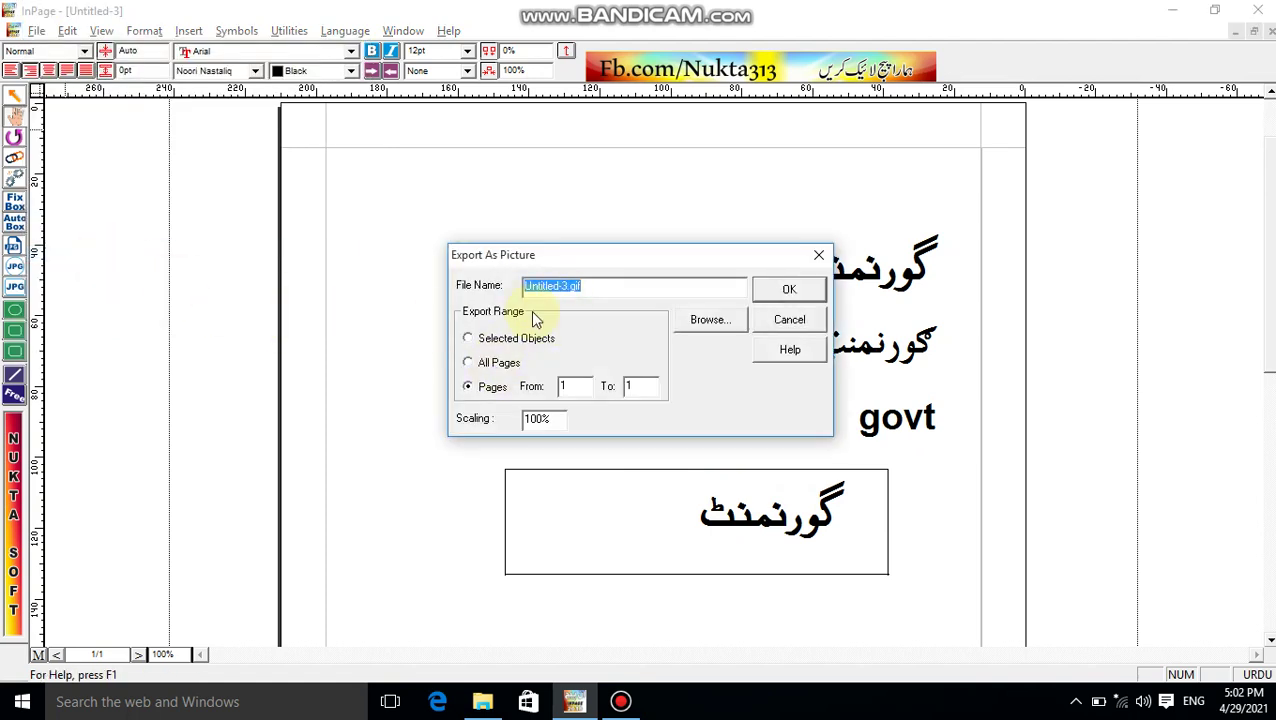
pyautogui.click(789, 320)
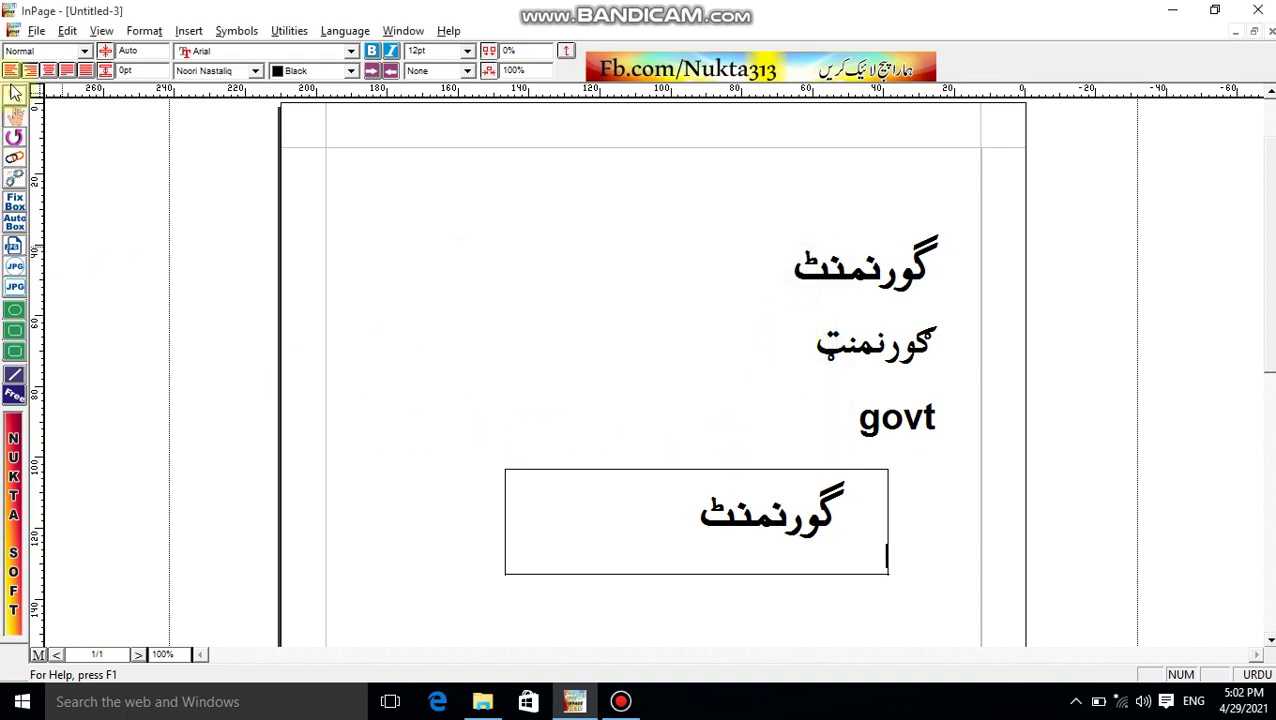
pyautogui.click(15, 93)
pyautogui.click(612, 497)
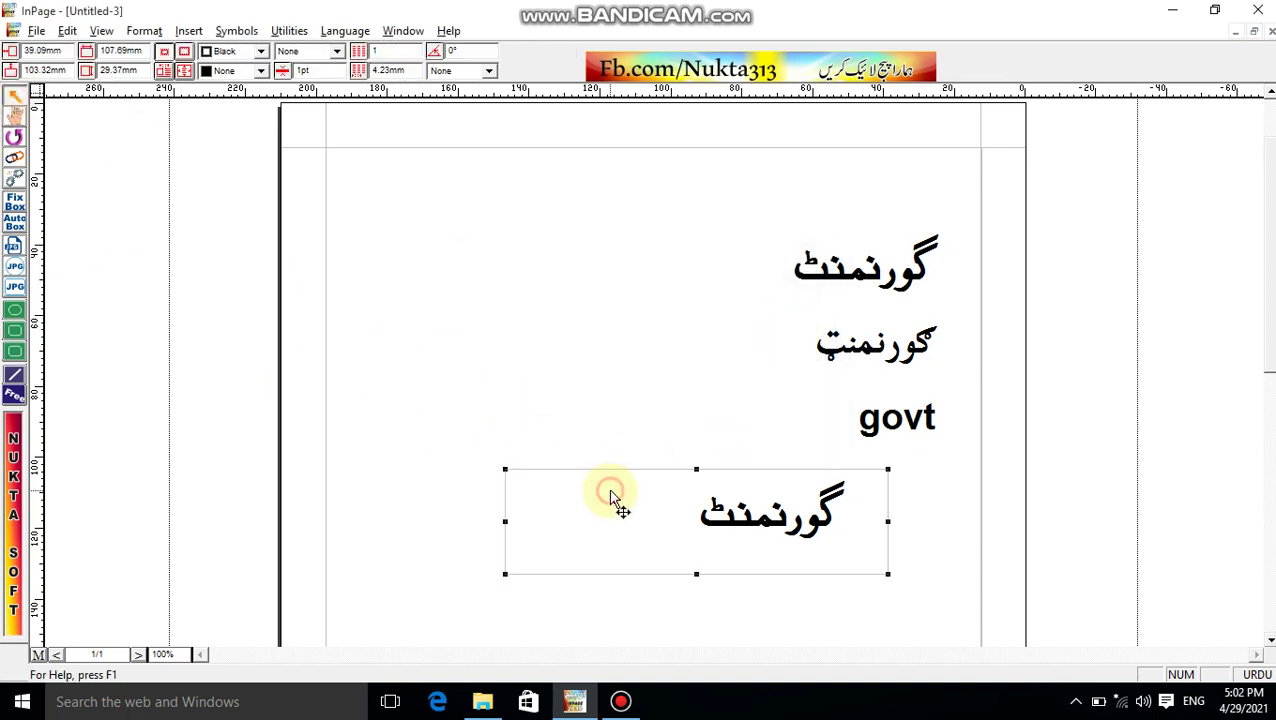
# Step: Export the selected text box as a GIF named 123456 on the Desktop
pyautogui.click(36, 30)
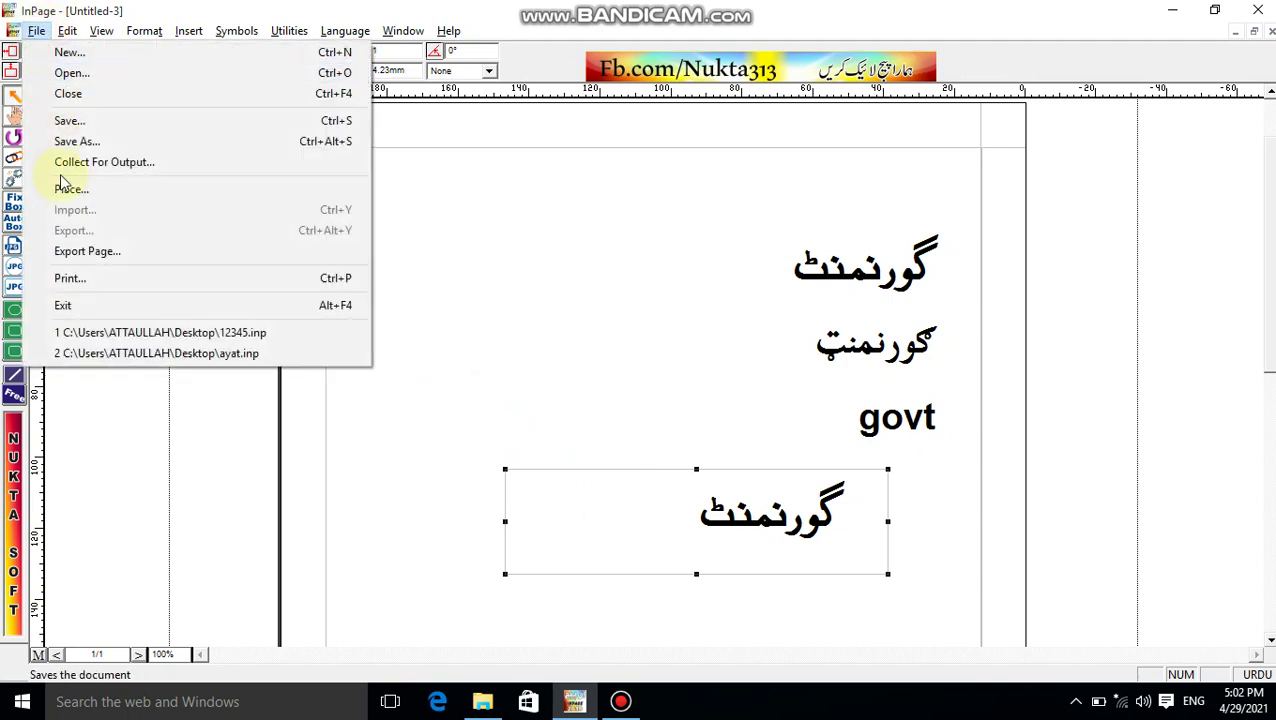
pyautogui.click(104, 252)
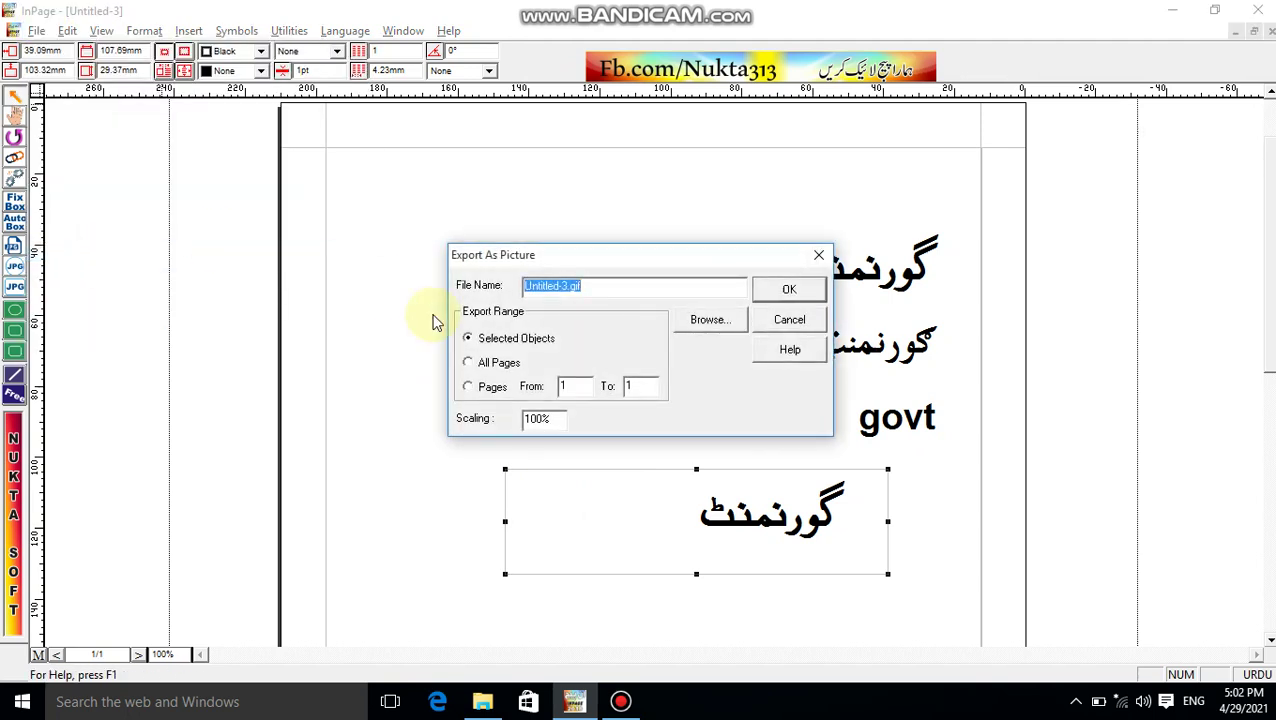
pyautogui.click(722, 331)
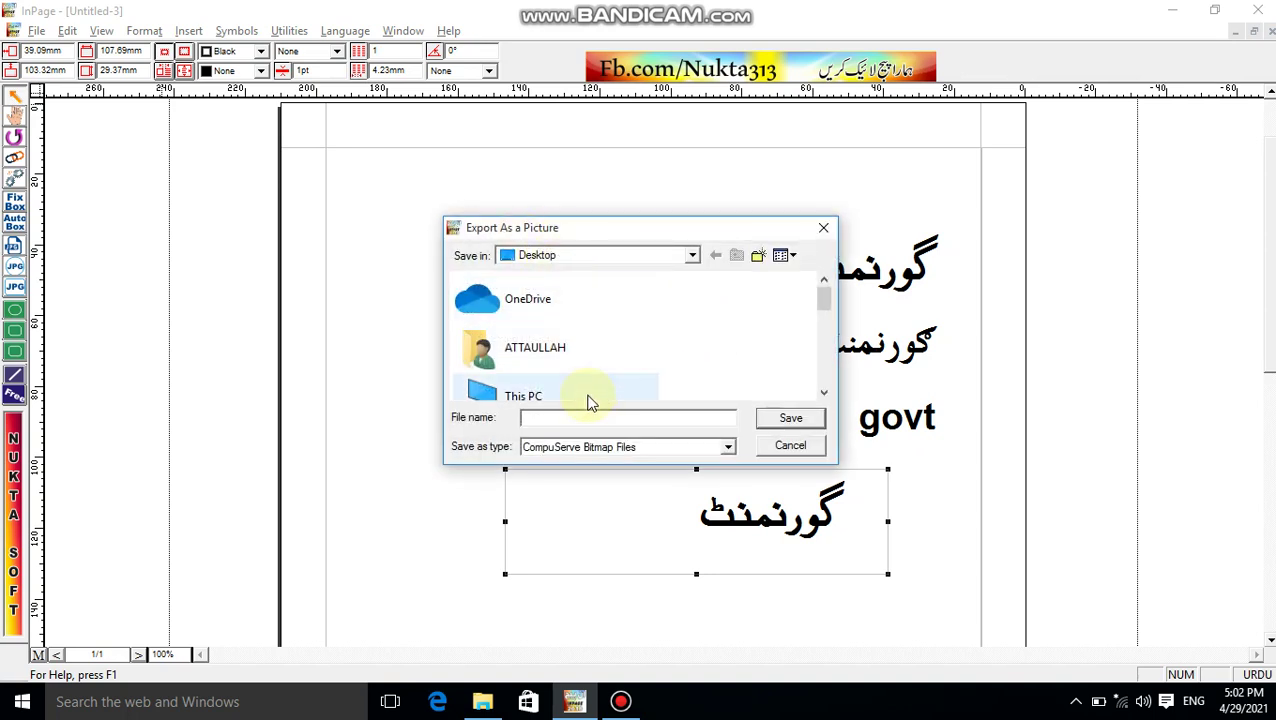
pyautogui.write('123')
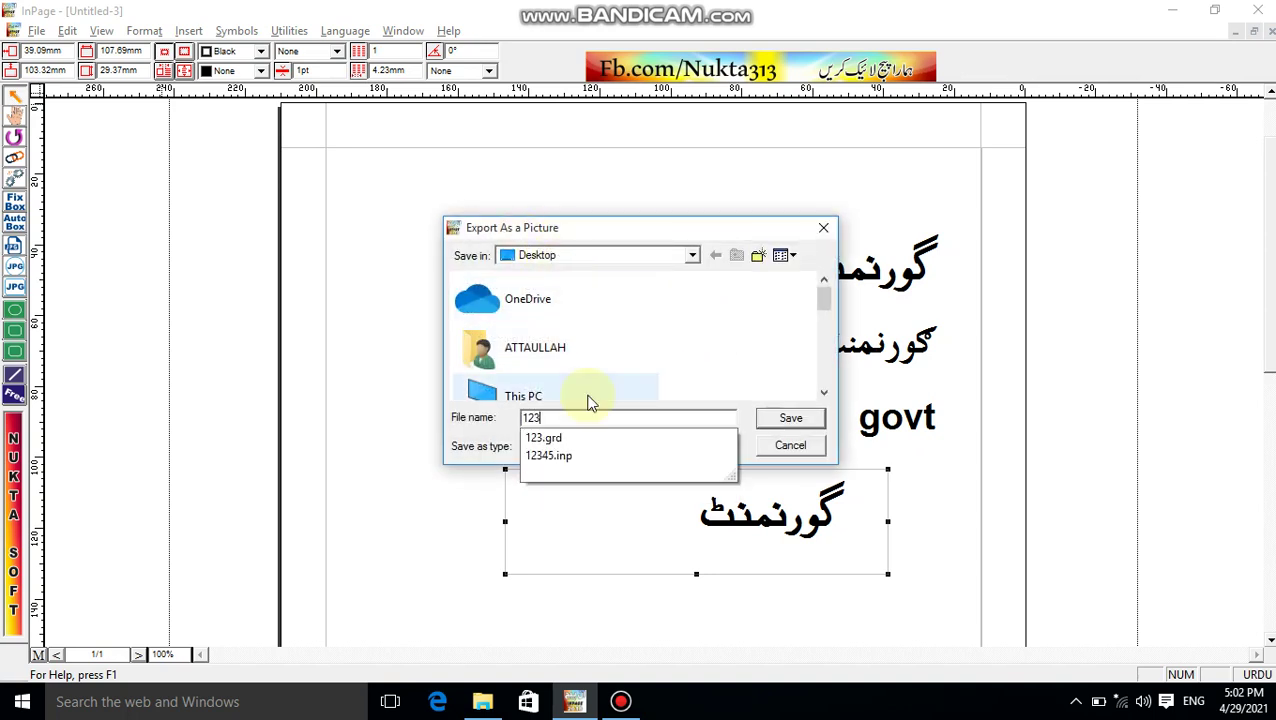
pyautogui.write('45')
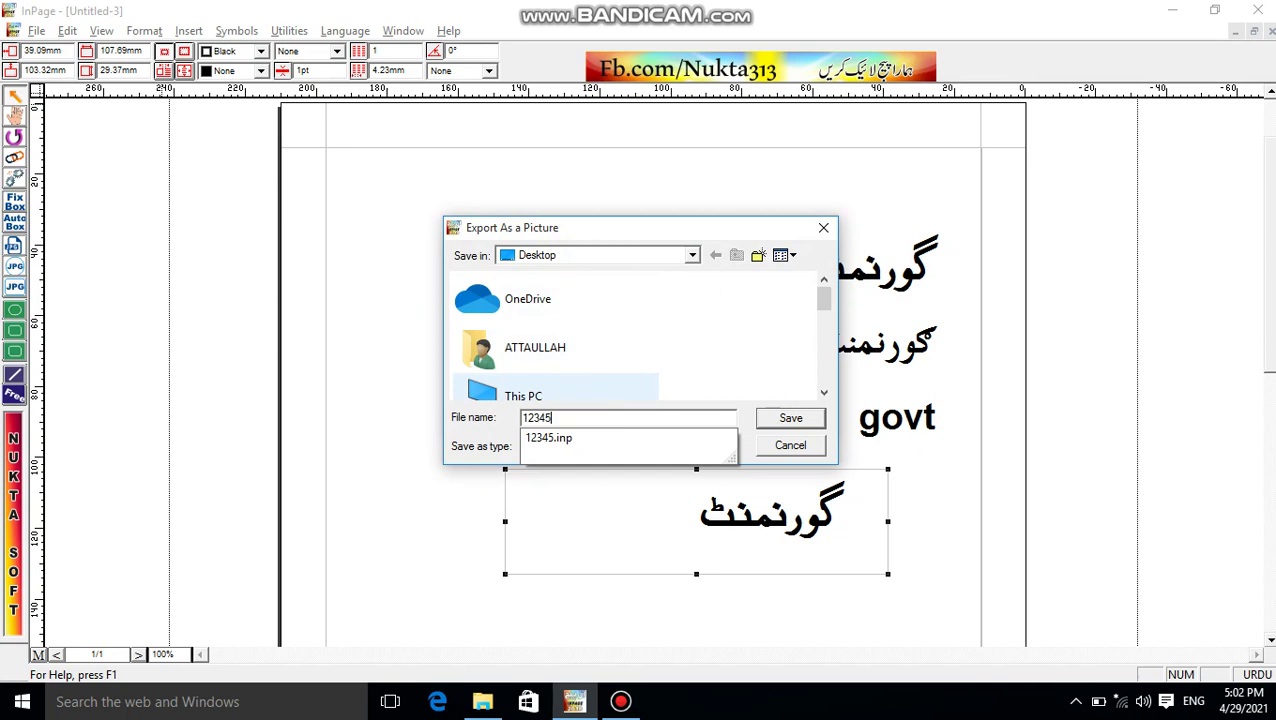
pyautogui.write('6')
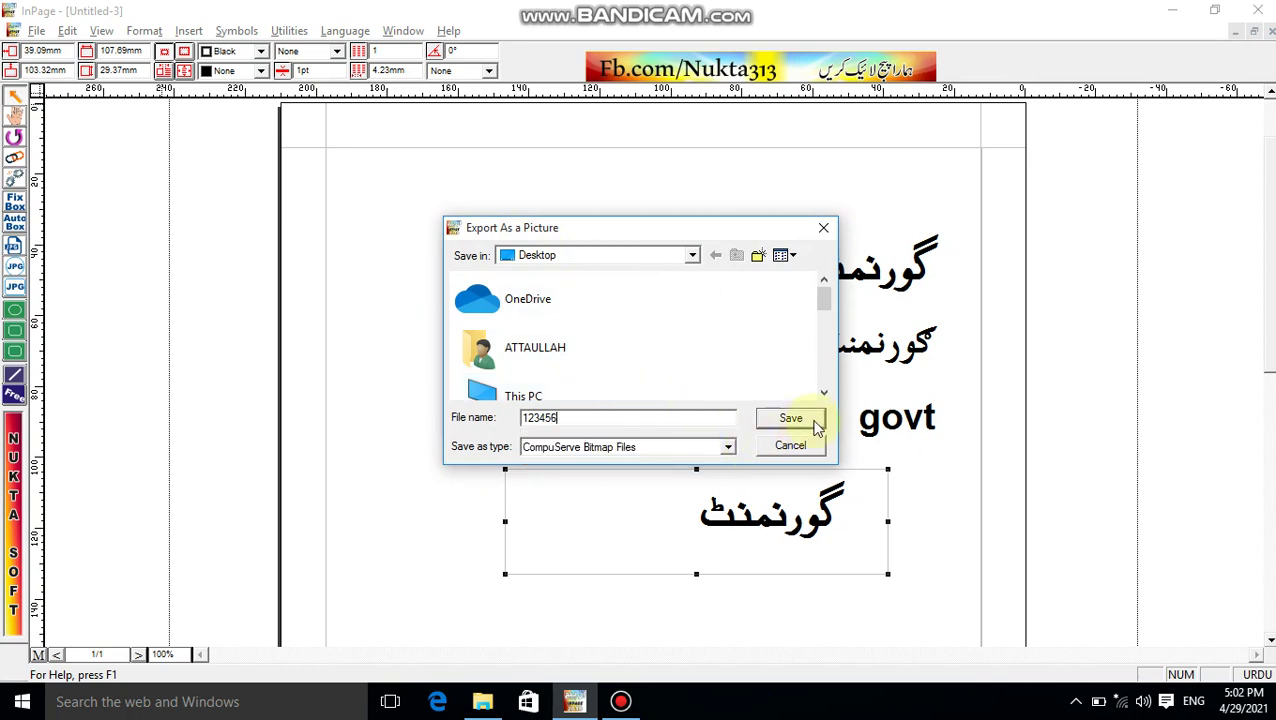
pyautogui.click(788, 420)
pyautogui.click(795, 421)
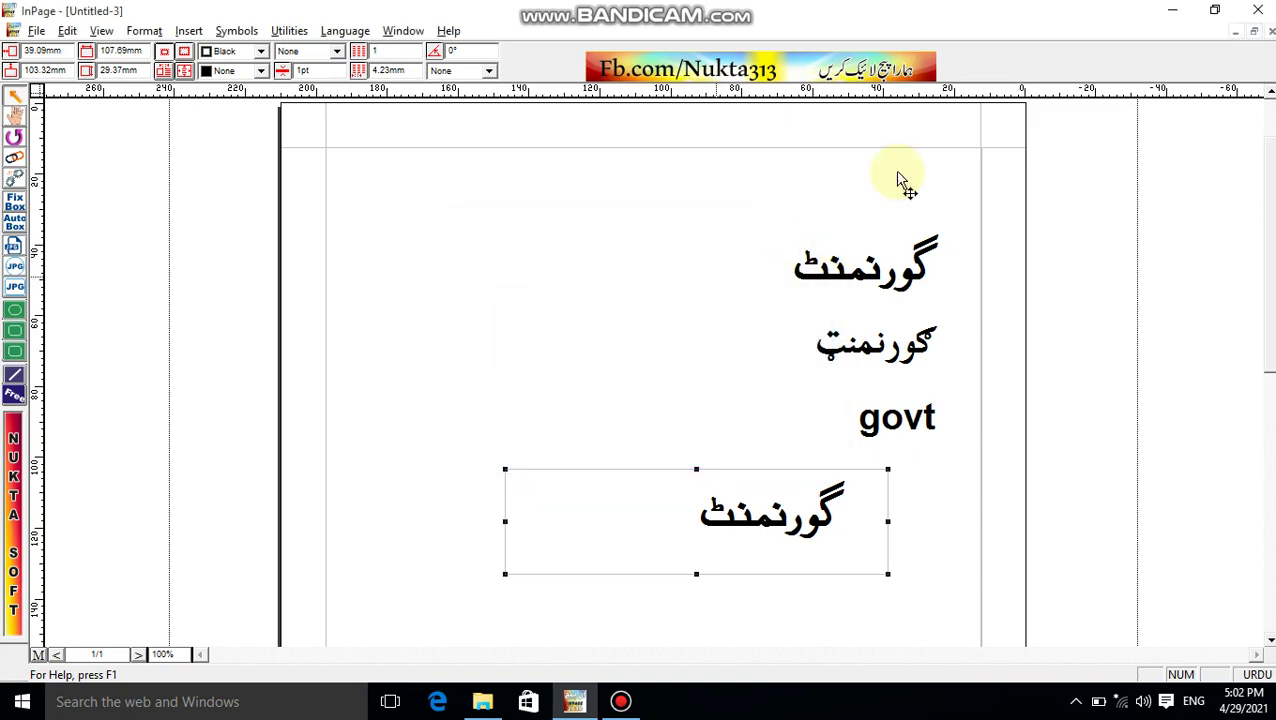
# Step: Minimize InPage, the screen recorder and the file browser to reveal the desktop
pyautogui.click(1166, 10)
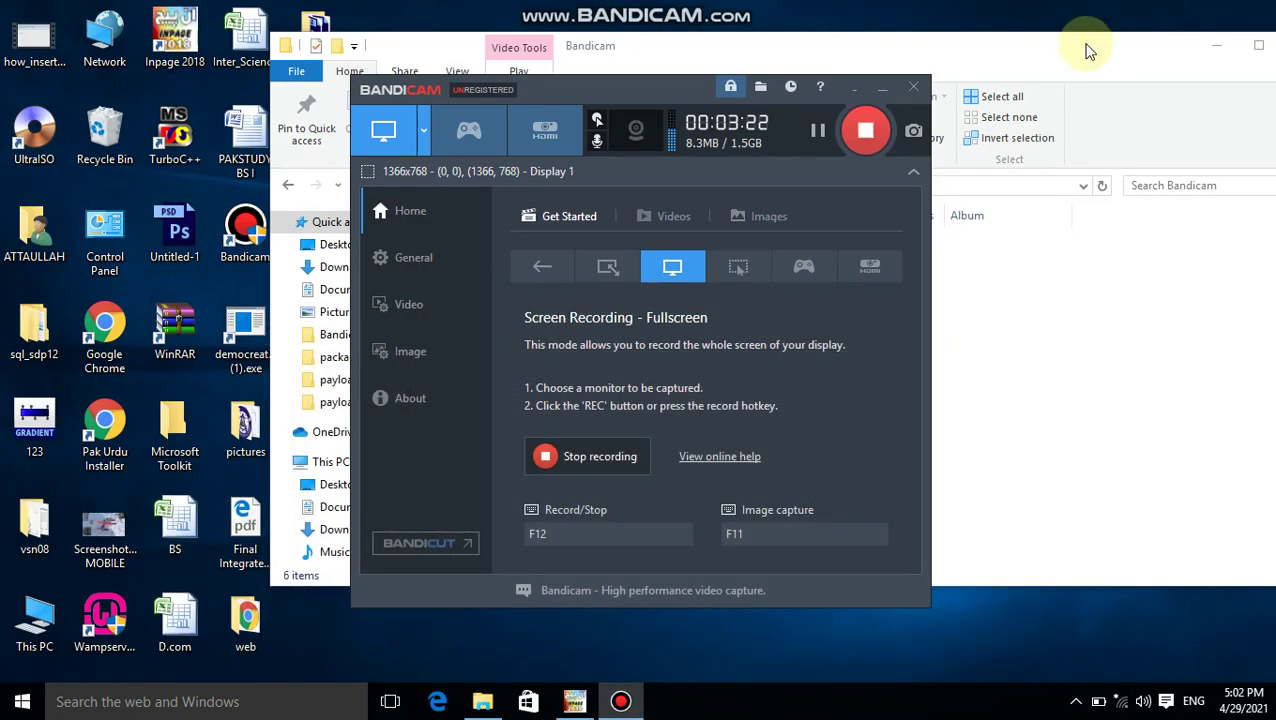
pyautogui.click(886, 94)
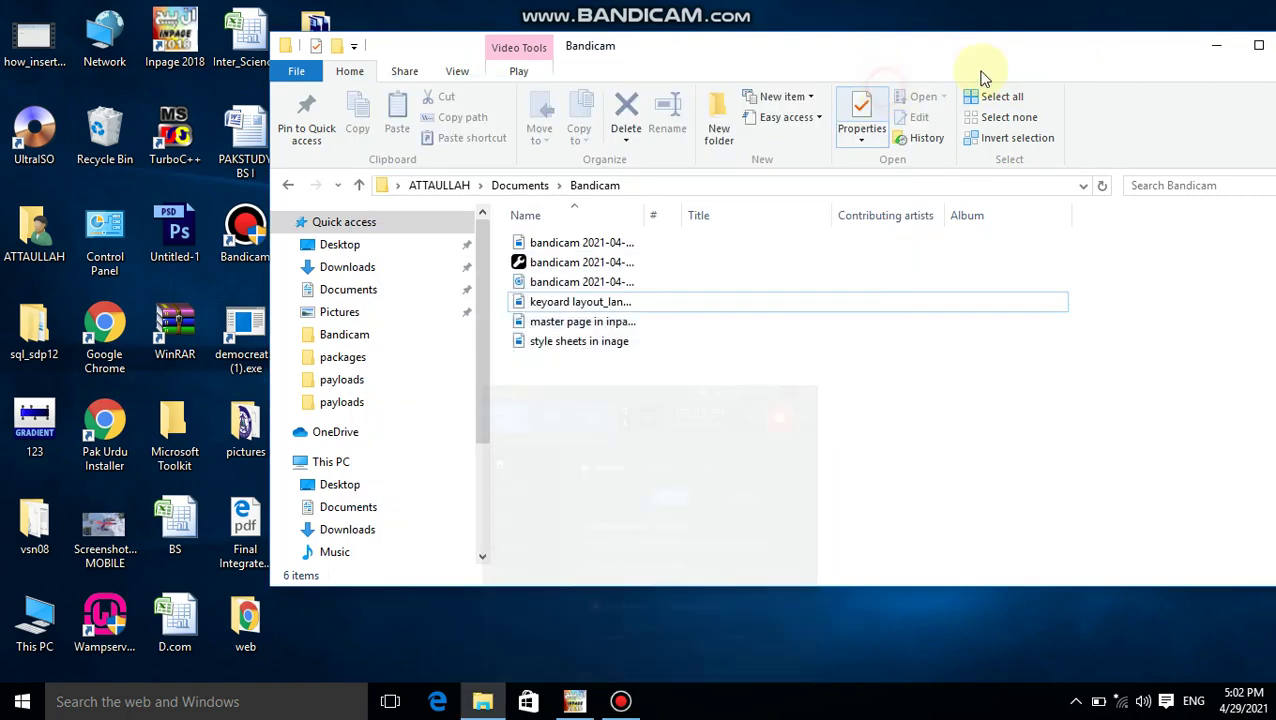
pyautogui.click(1216, 42)
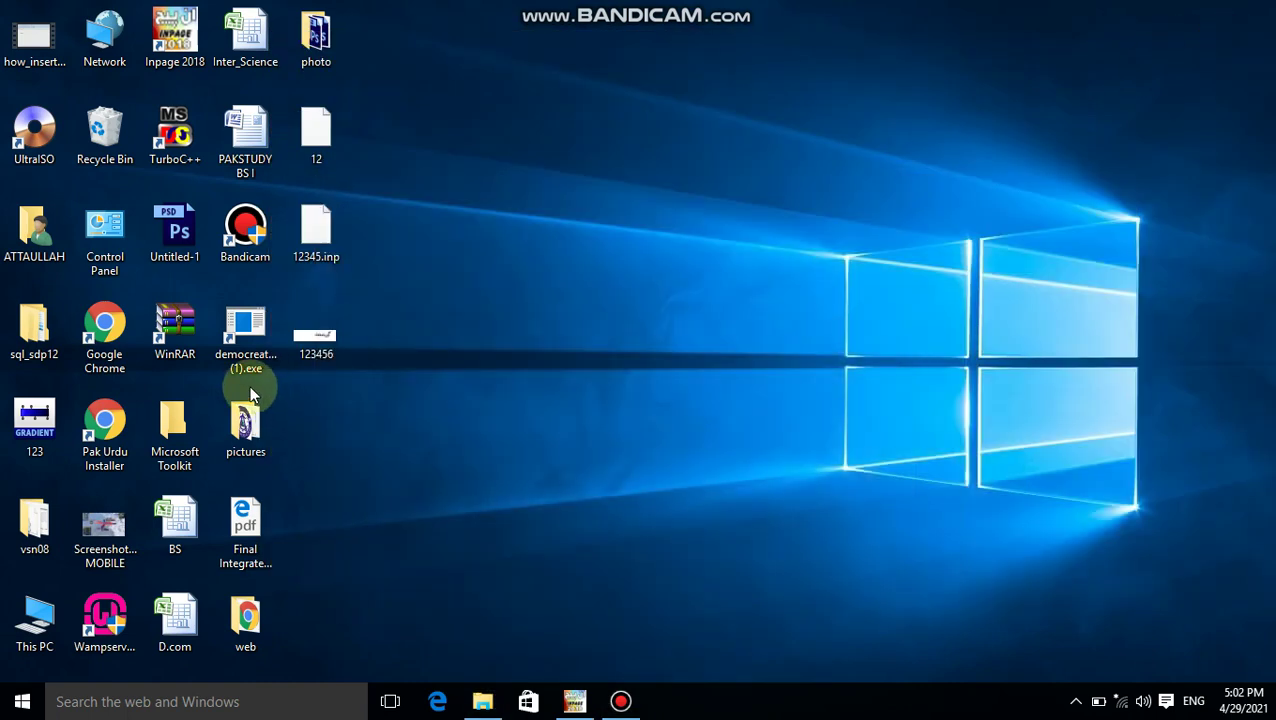
# Step: Open 123456.gif in Photos to view گورنمنٹ, then close Photos
pyautogui.click(313, 345)
pyautogui.rightClick(313, 345)
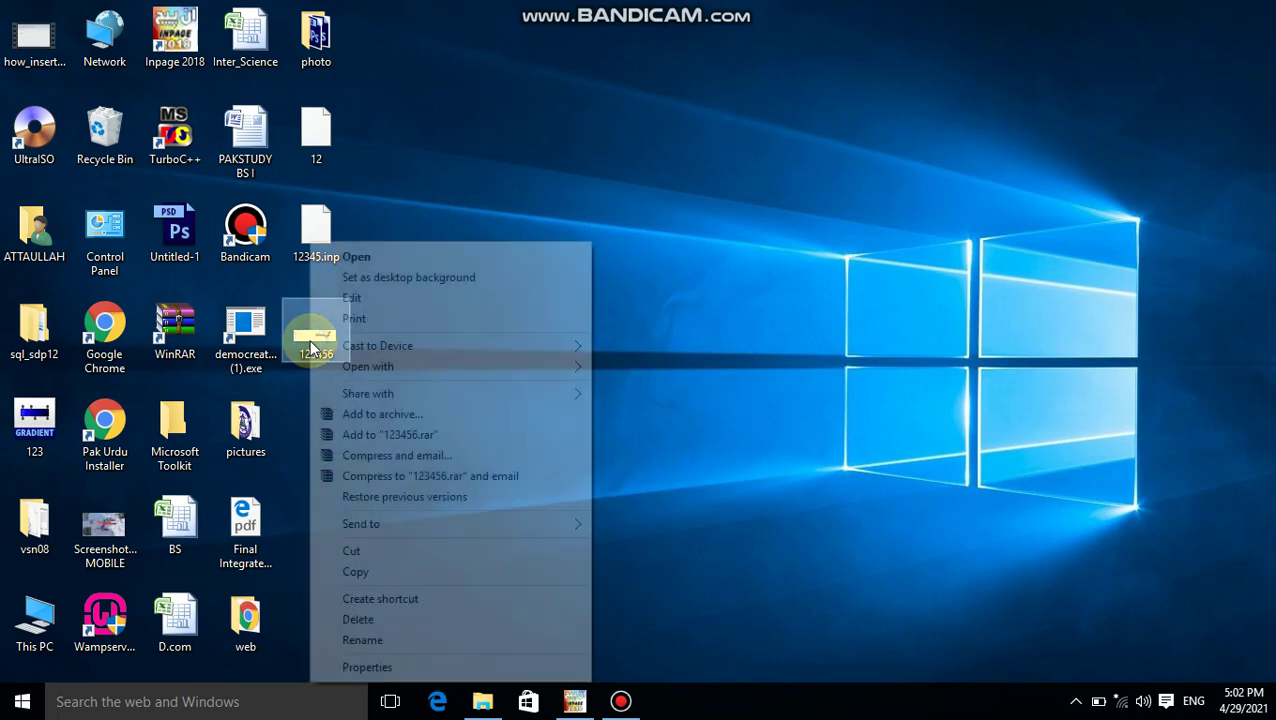
pyautogui.moveTo(403, 375)
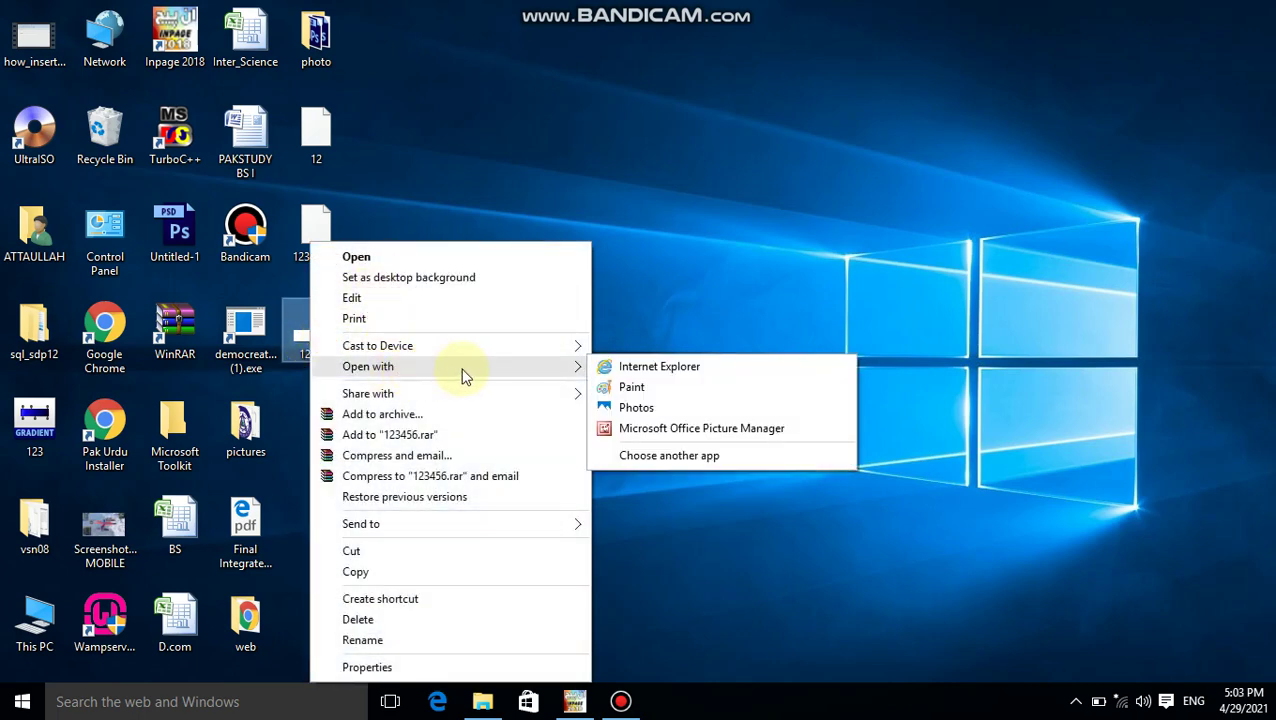
pyautogui.click(668, 410)
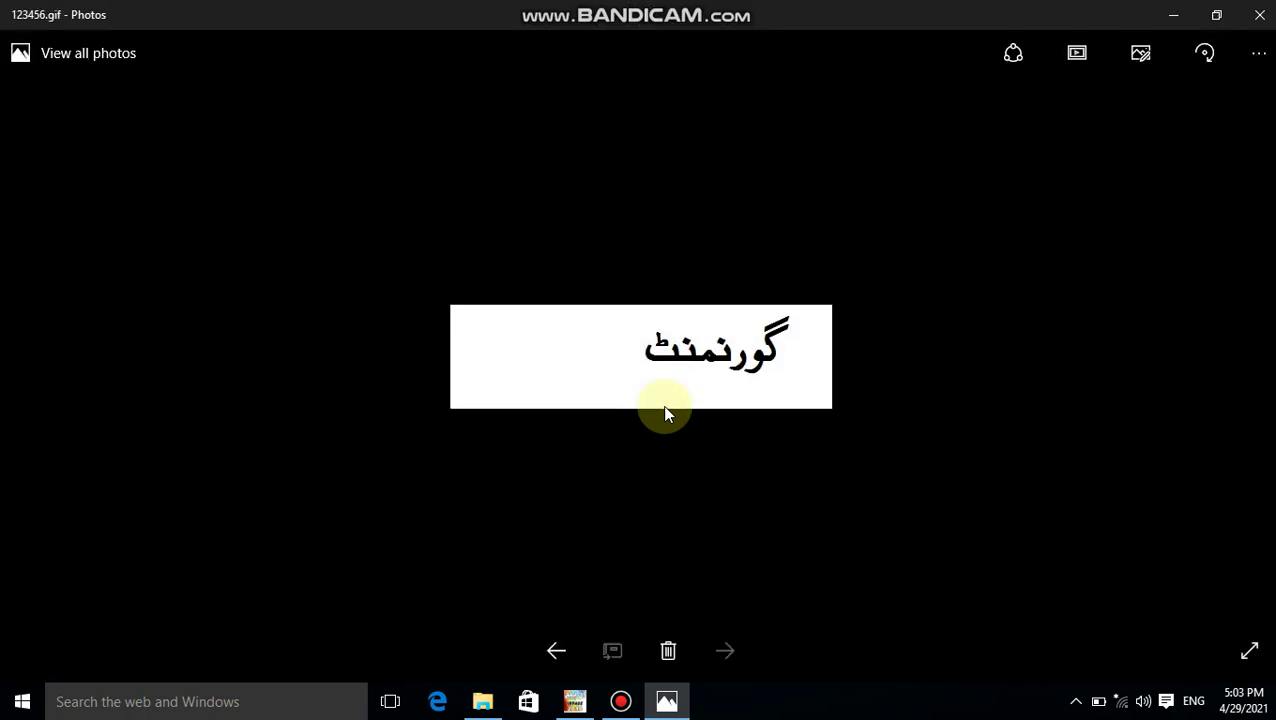
pyautogui.click(1258, 14)
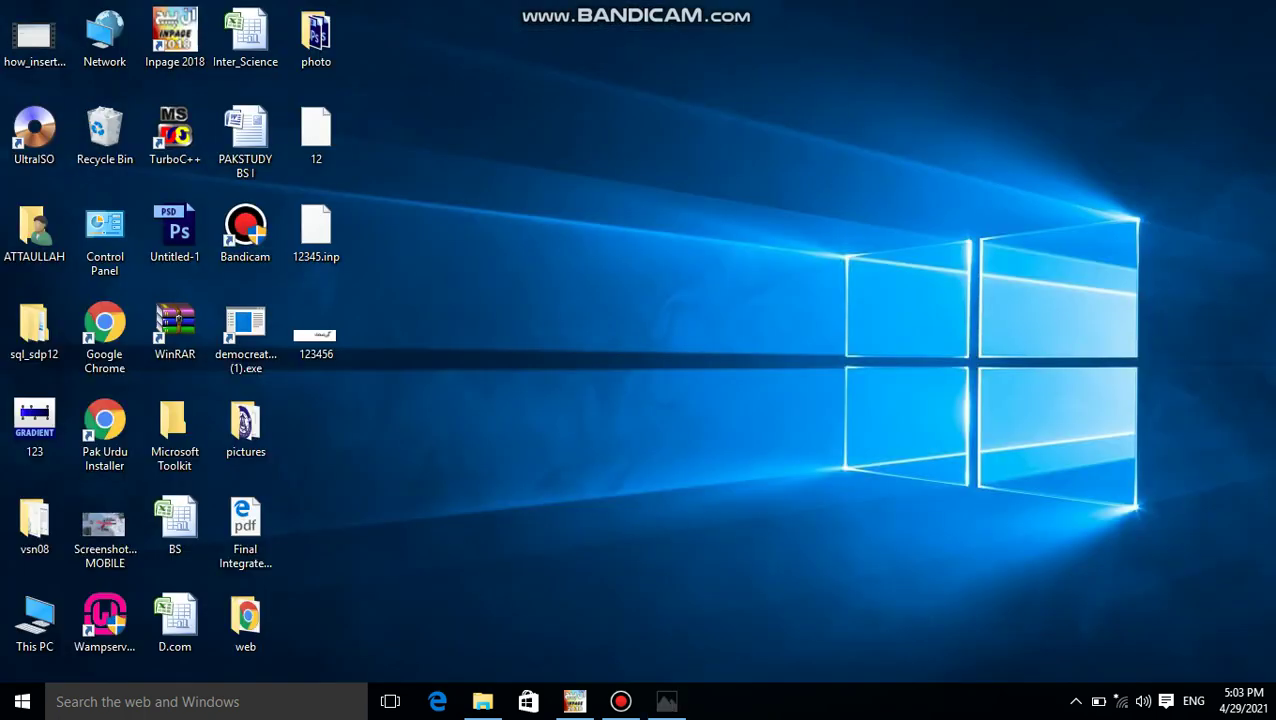
# Step: Export all pages as a GIF picture named 22 to the Desktop
pyautogui.click(573, 703)
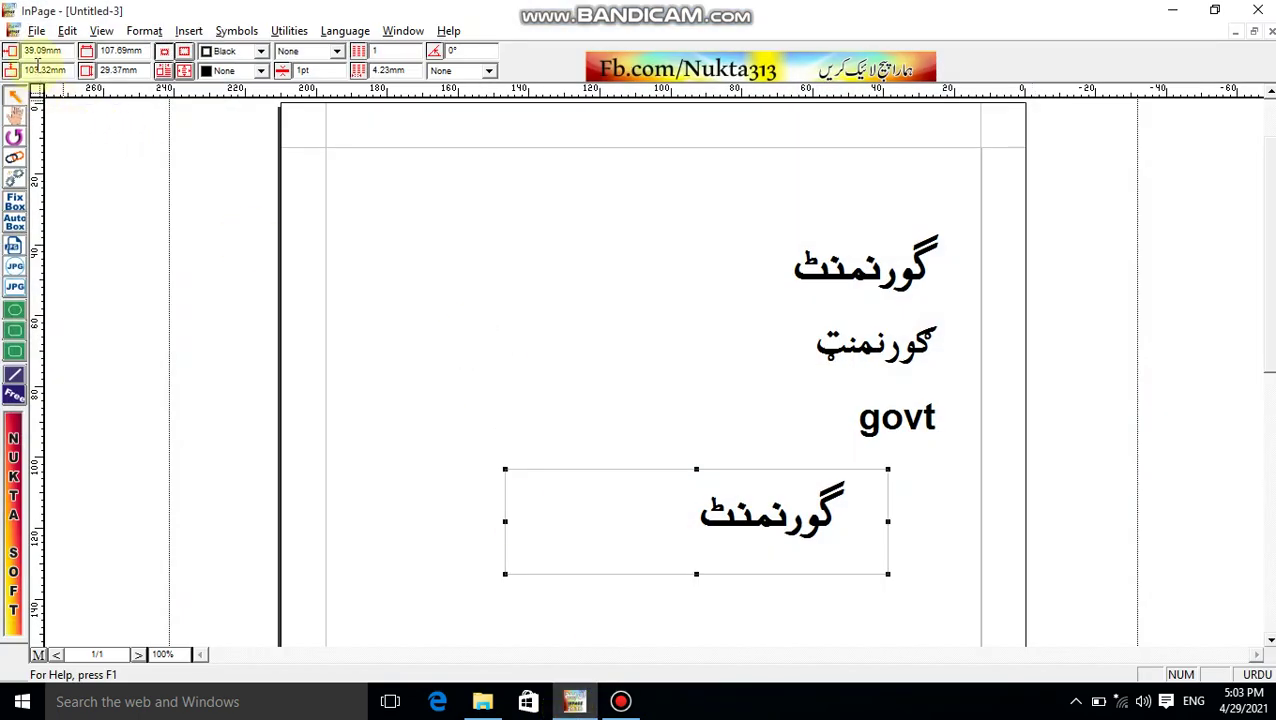
pyautogui.click(36, 31)
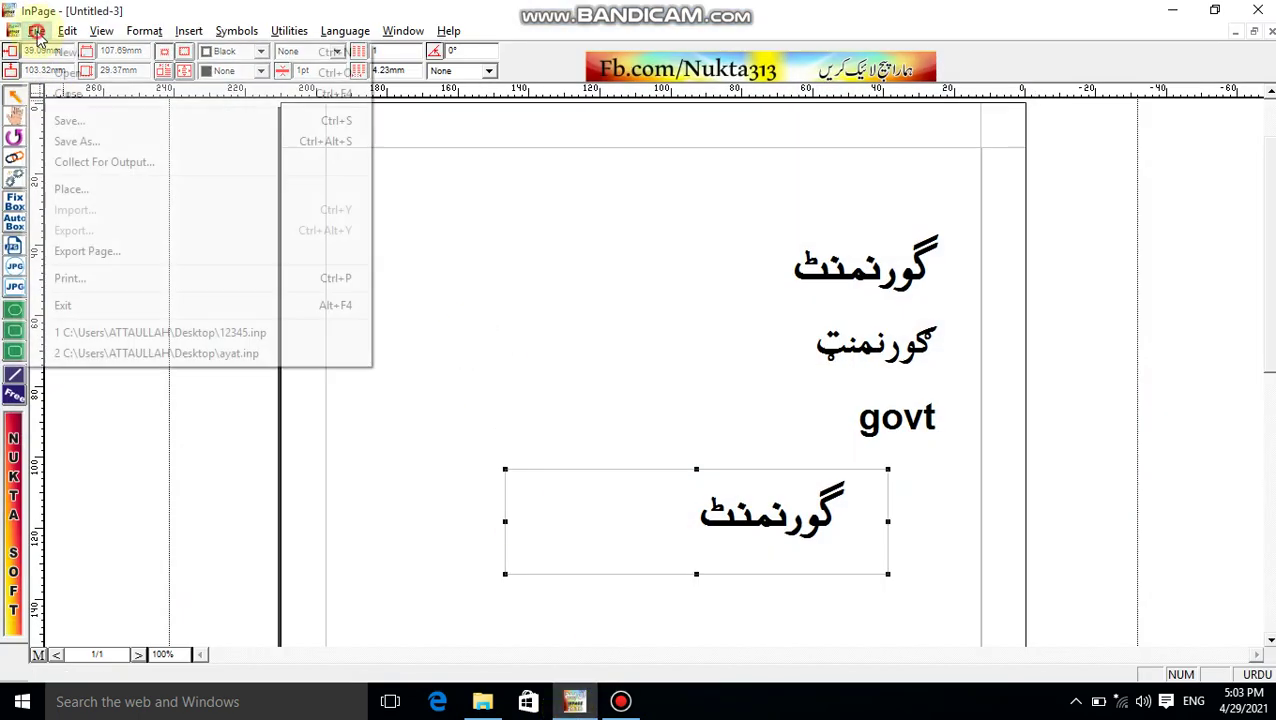
pyautogui.click(103, 251)
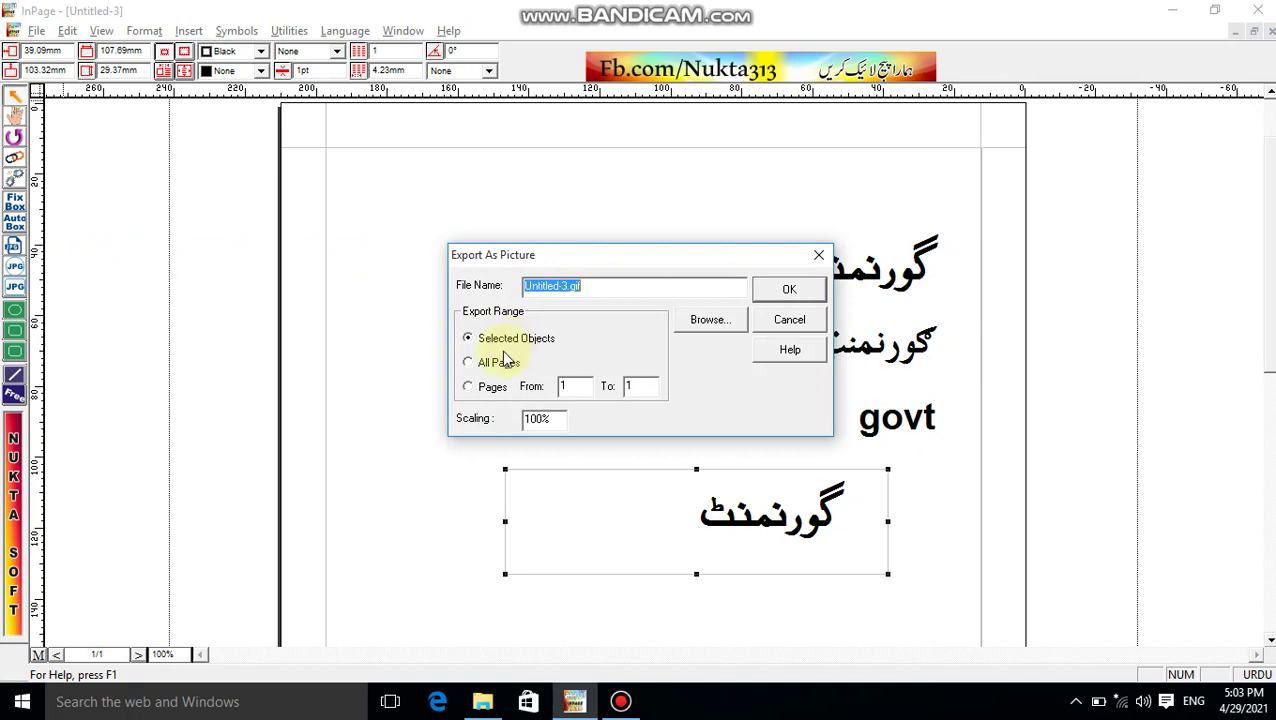
pyautogui.click(491, 388)
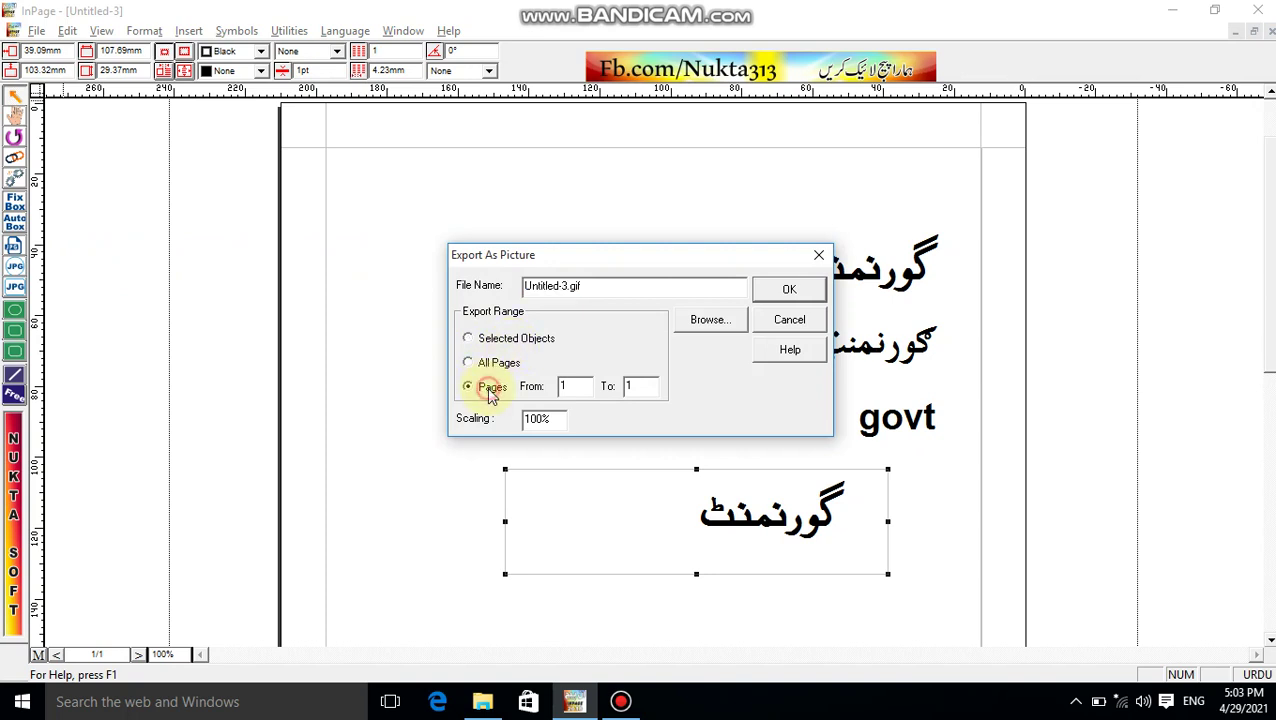
pyautogui.click(497, 363)
pyautogui.click(710, 320)
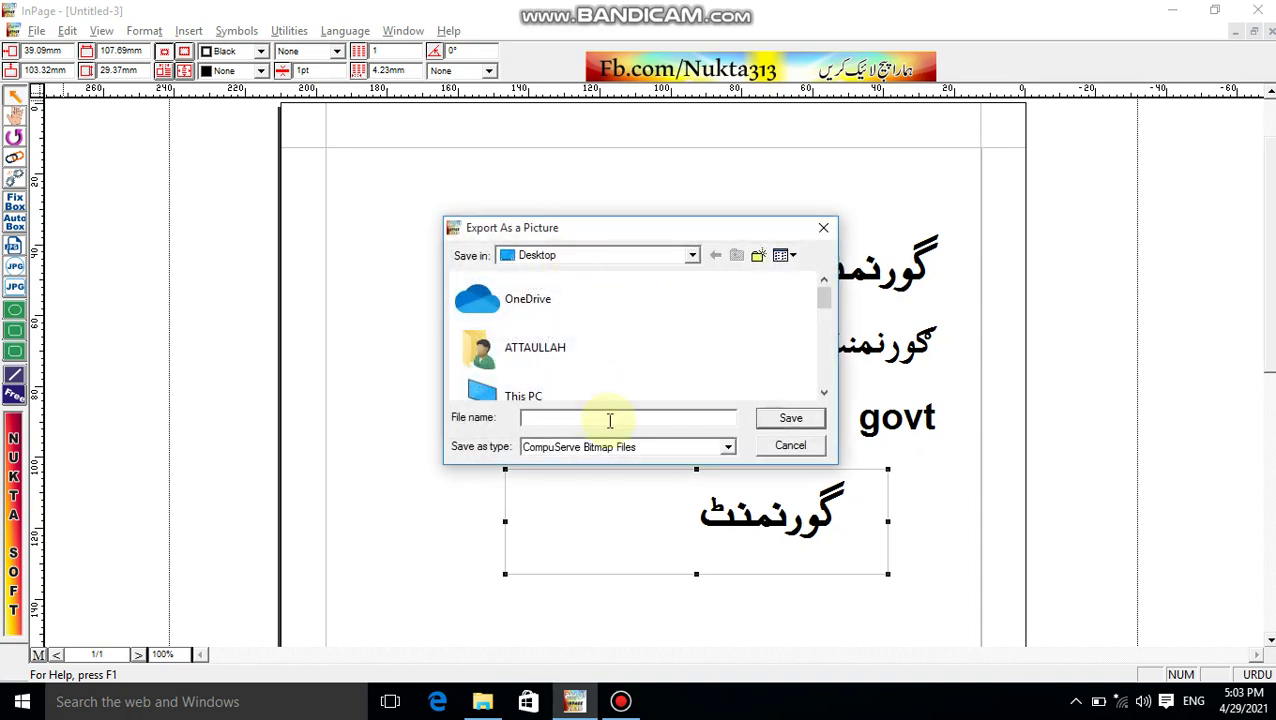
pyautogui.write('22')
pyautogui.click(790, 421)
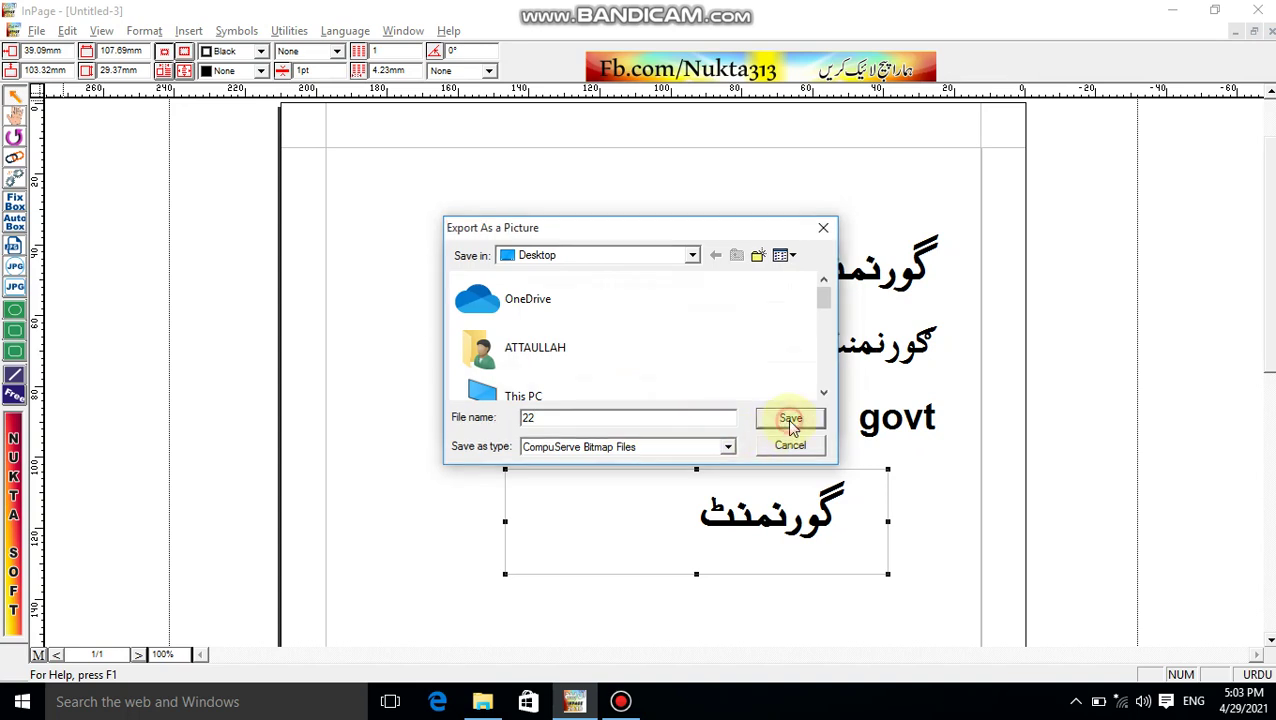
pyautogui.click(799, 292)
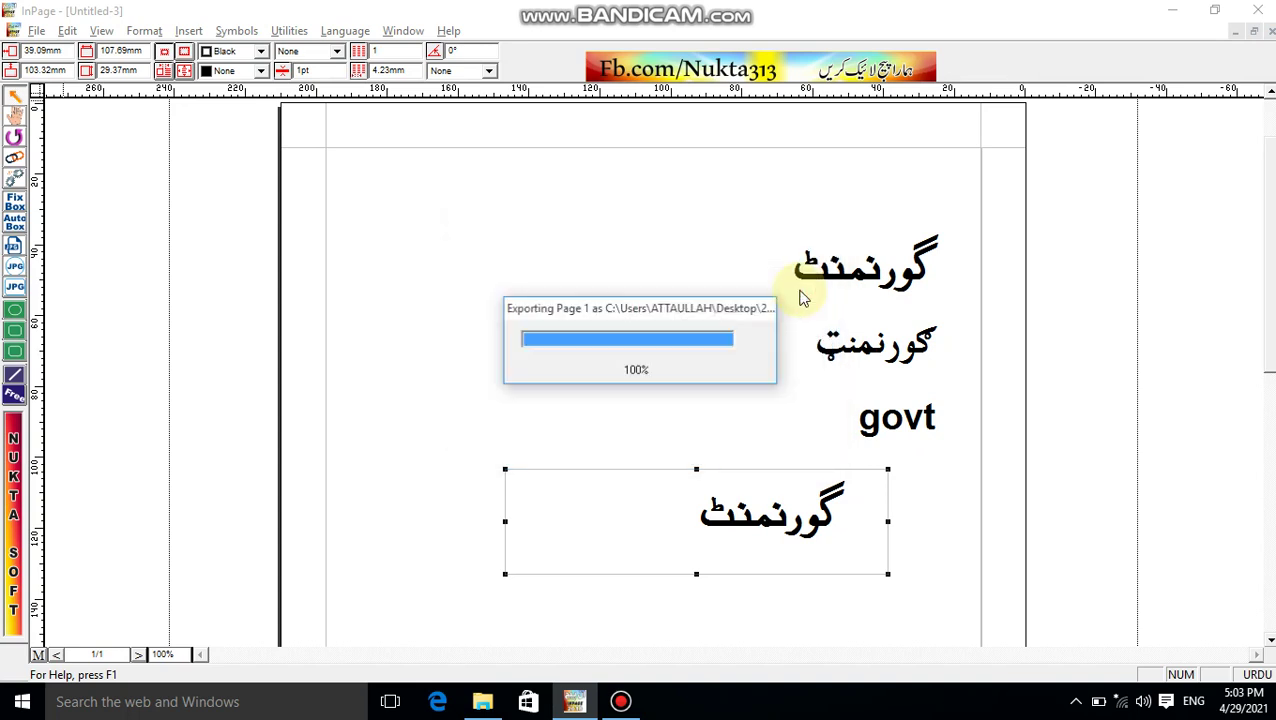
# Step: Minimize InPage, open 22.gif from the desktop in Photos, and close it
pyautogui.click(1177, 13)
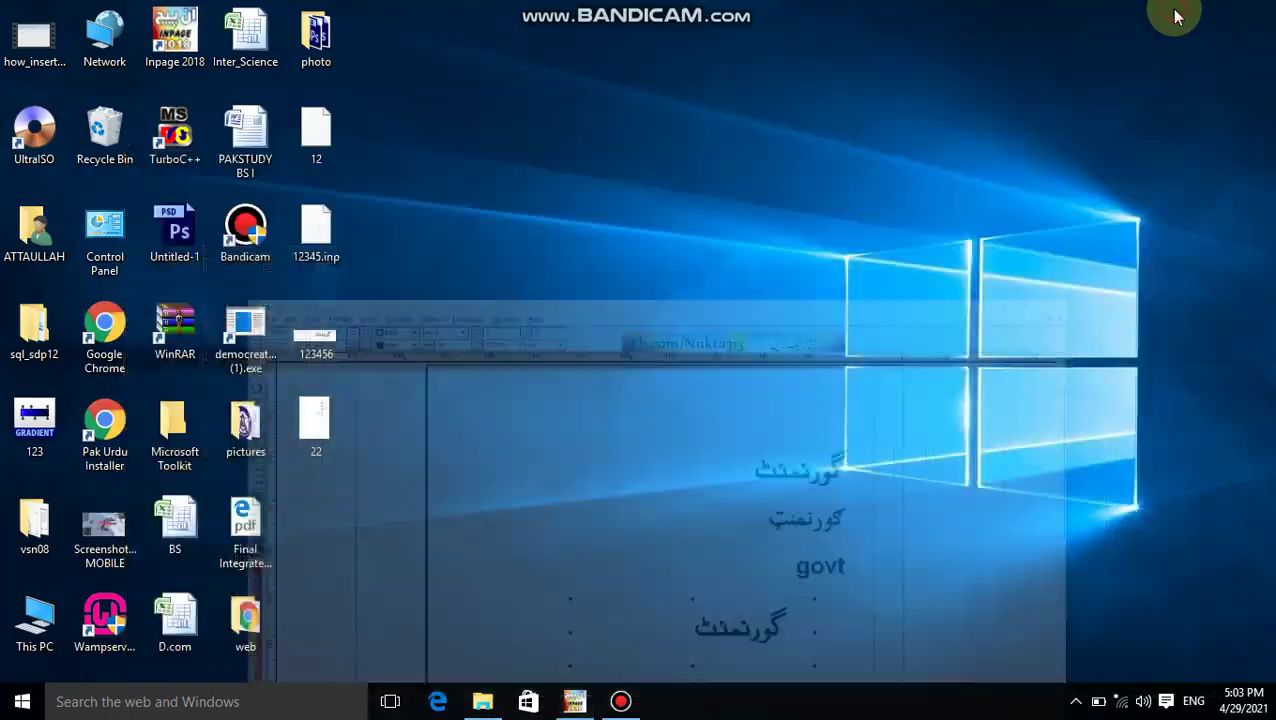
pyautogui.doubleClick(313, 422)
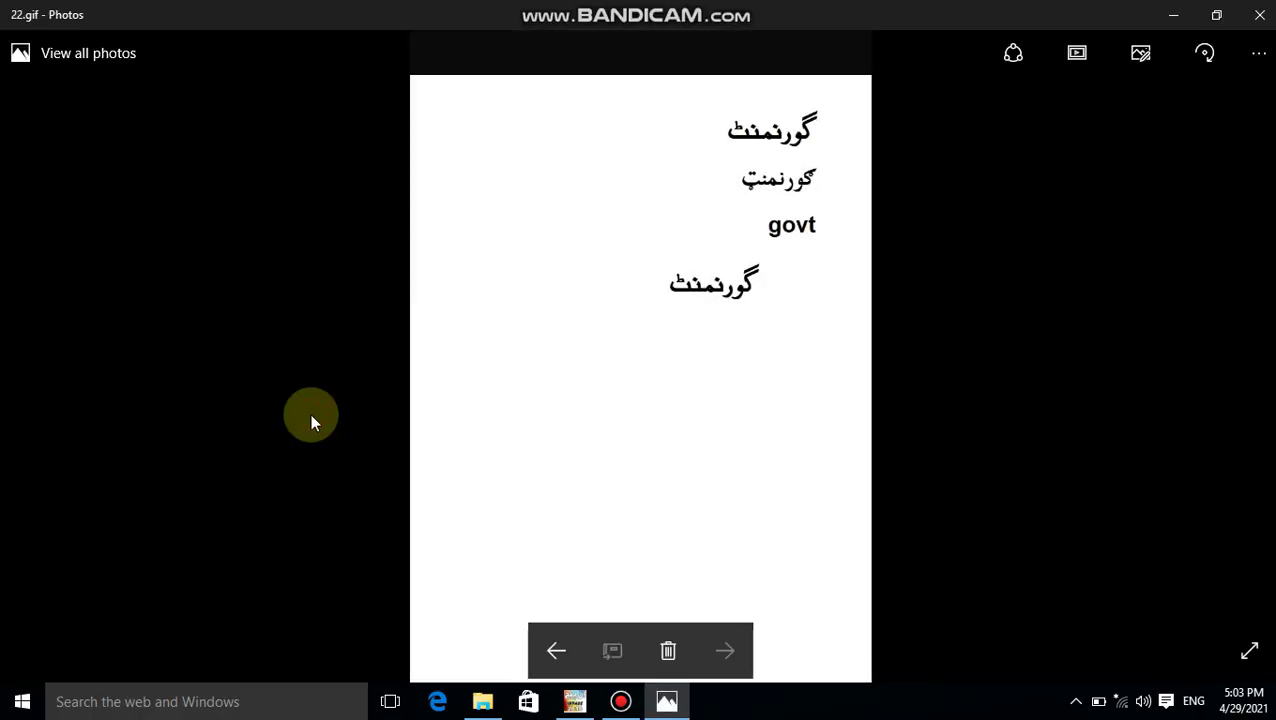
pyautogui.click(1261, 15)
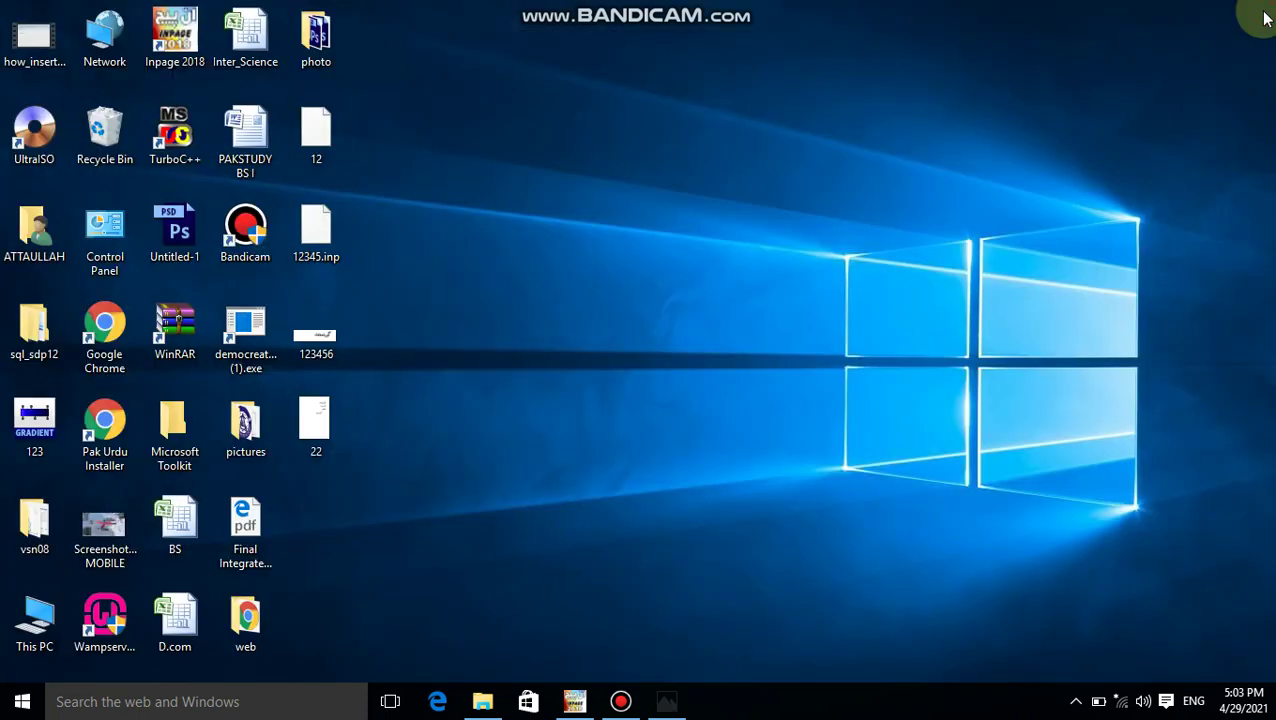
# Step: Export the selected گورنمنٹ text box as an Encapsulated PostScript file, 333.eps, to the Desktop
pyautogui.click(577, 703)
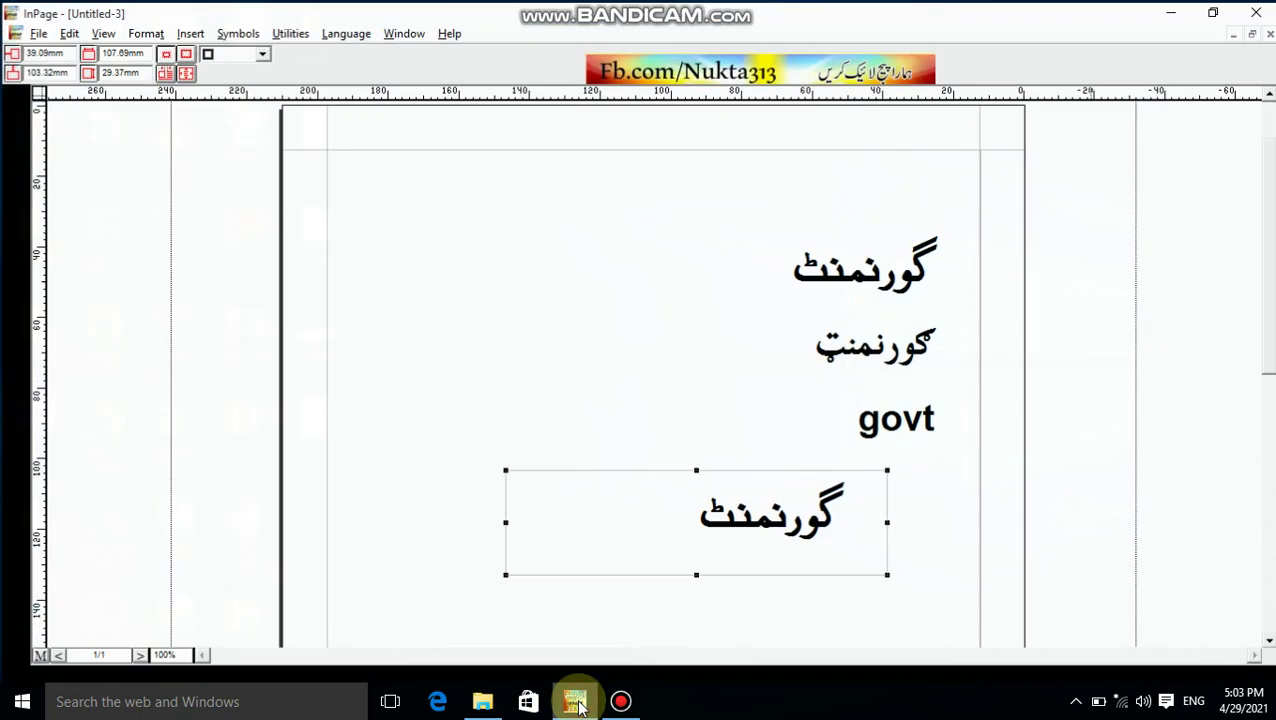
pyautogui.click(37, 32)
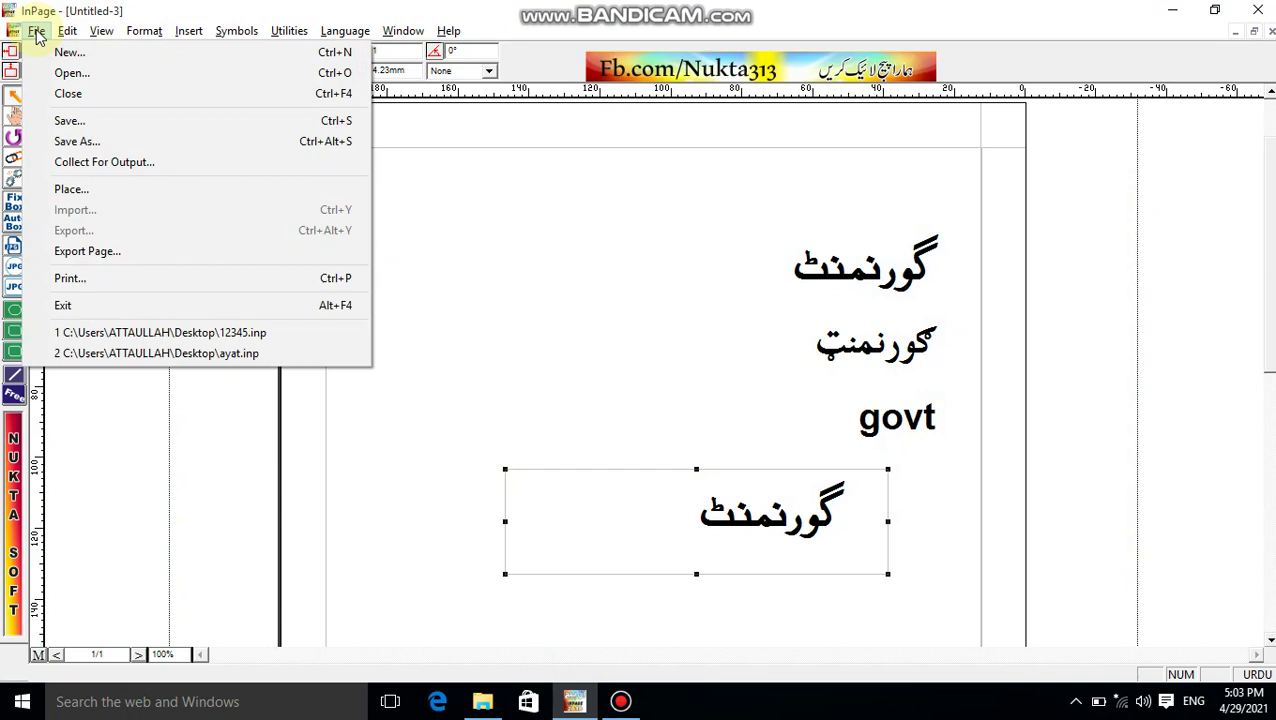
pyautogui.click(127, 250)
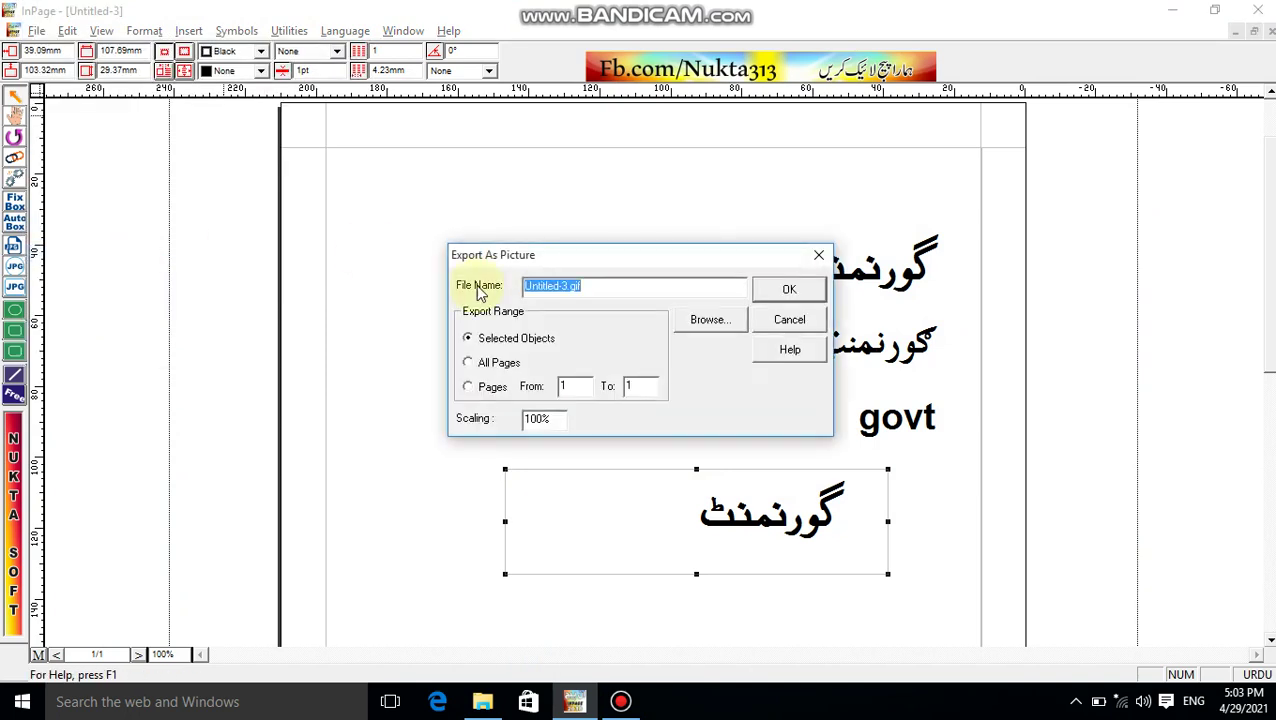
pyautogui.click(705, 320)
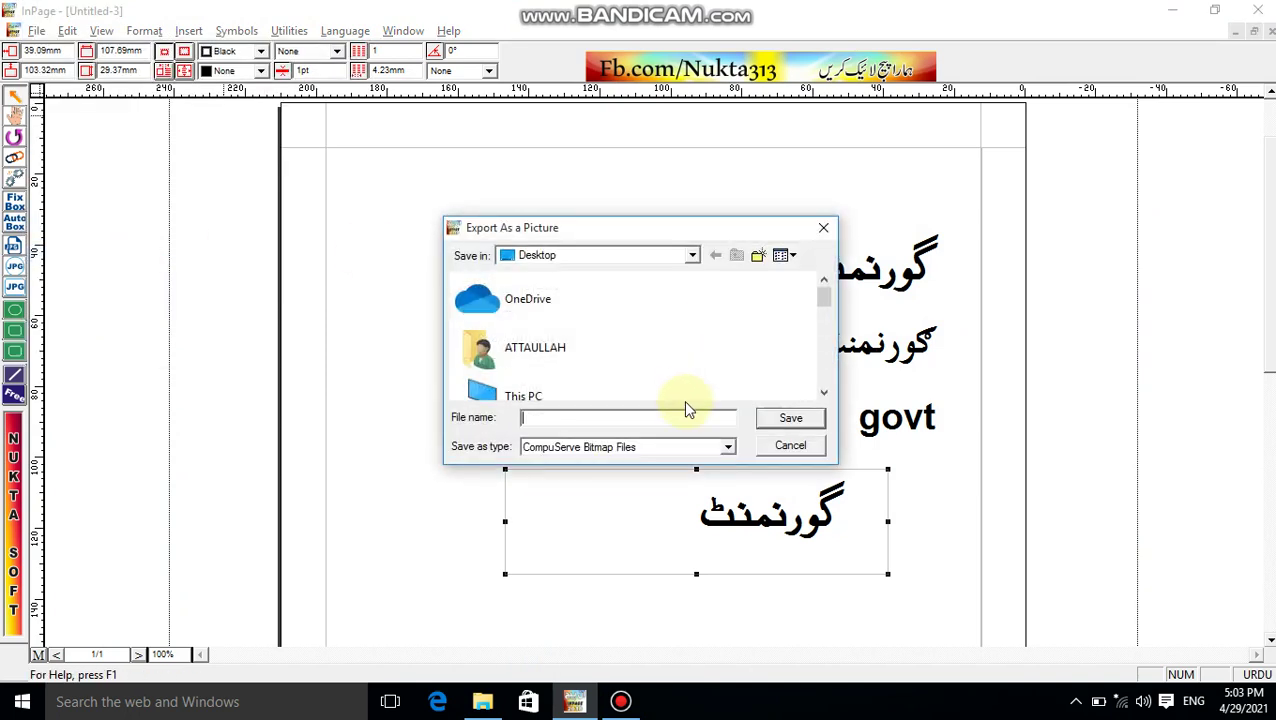
pyautogui.click(701, 448)
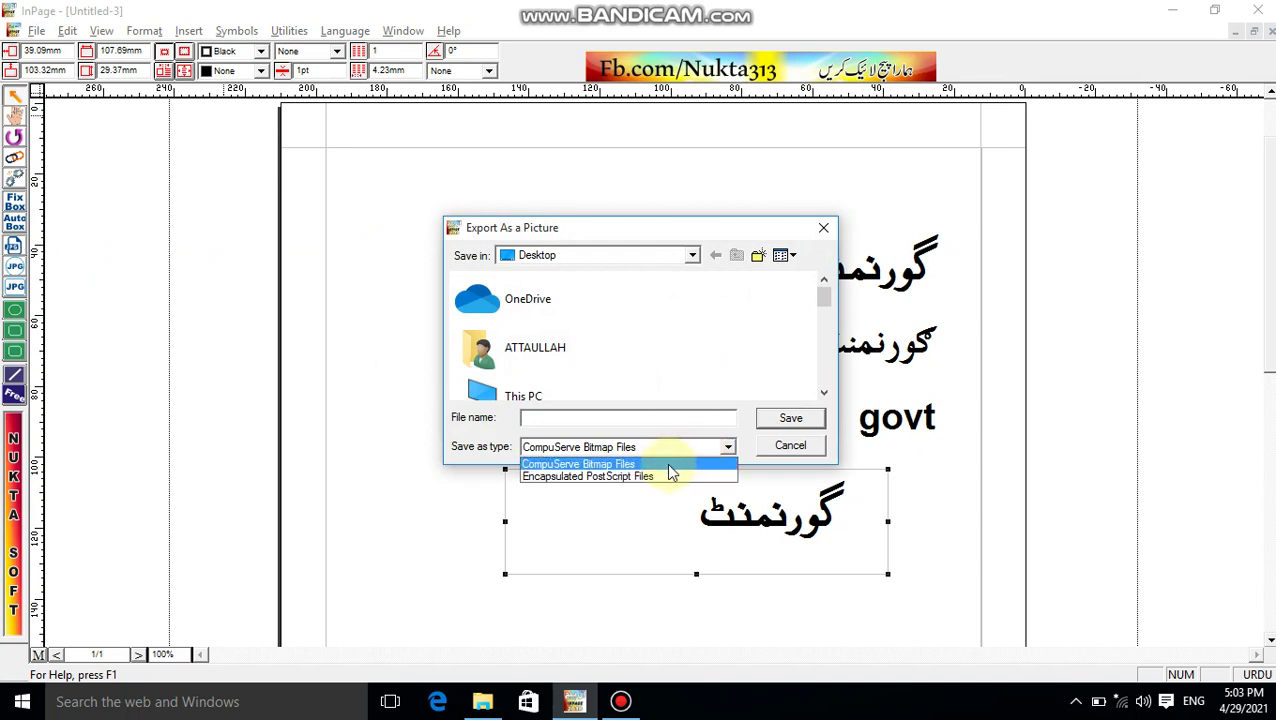
pyautogui.click(666, 475)
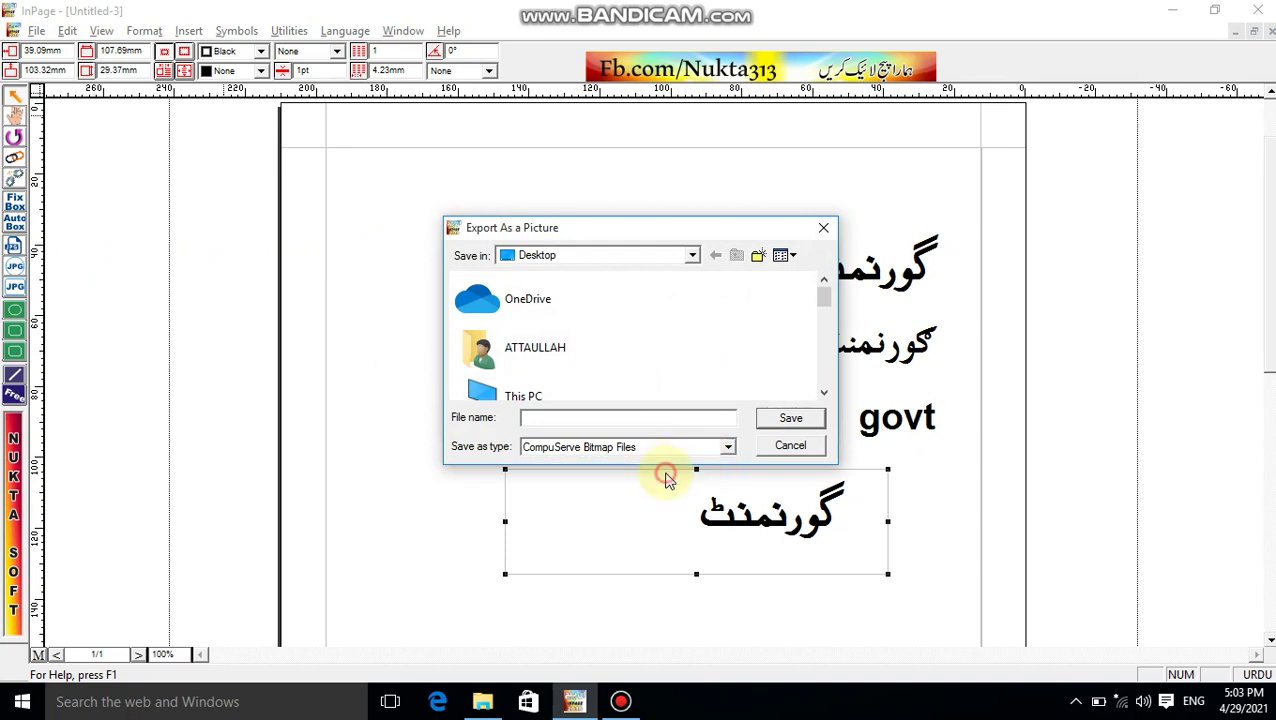
pyautogui.click(598, 417)
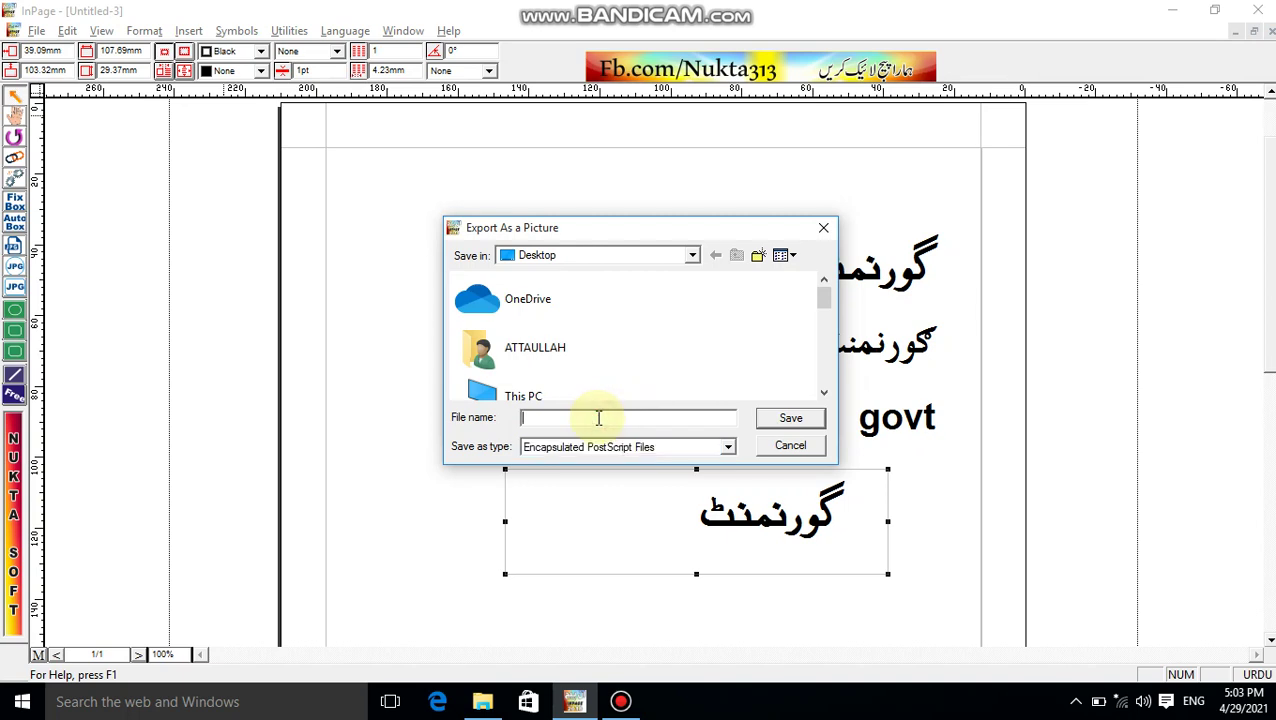
pyautogui.write('333')
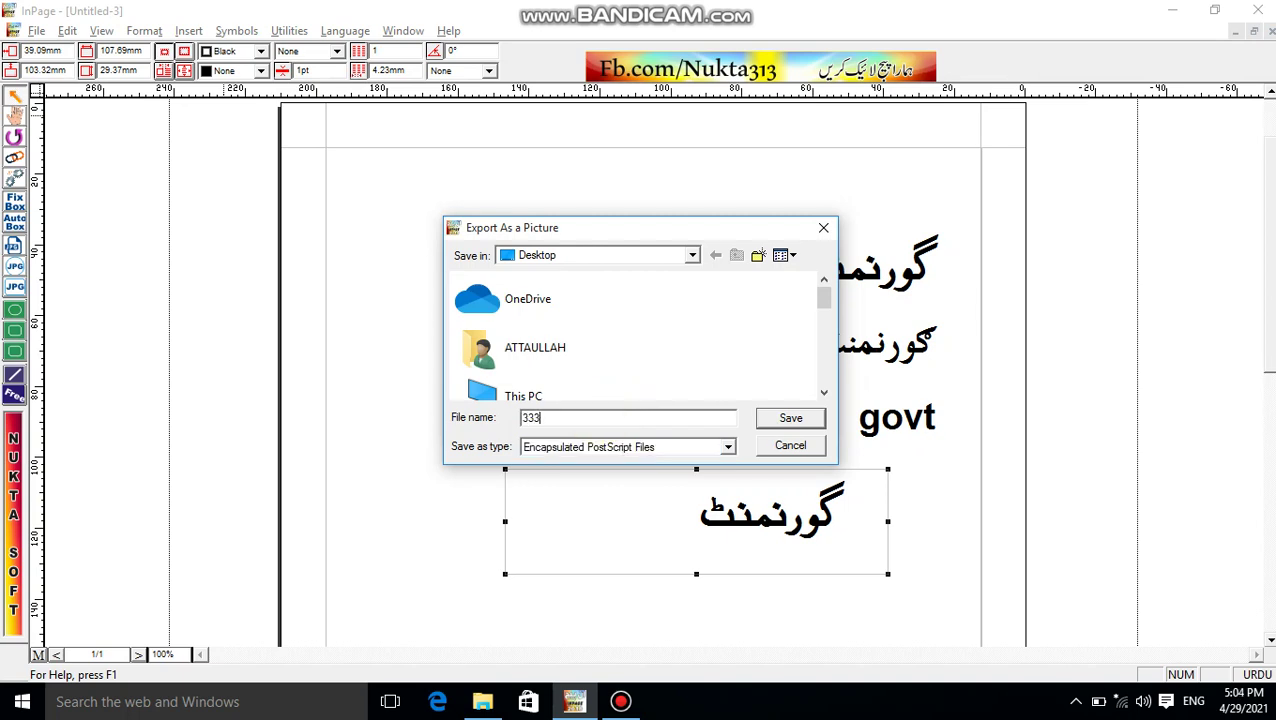
pyautogui.click(790, 420)
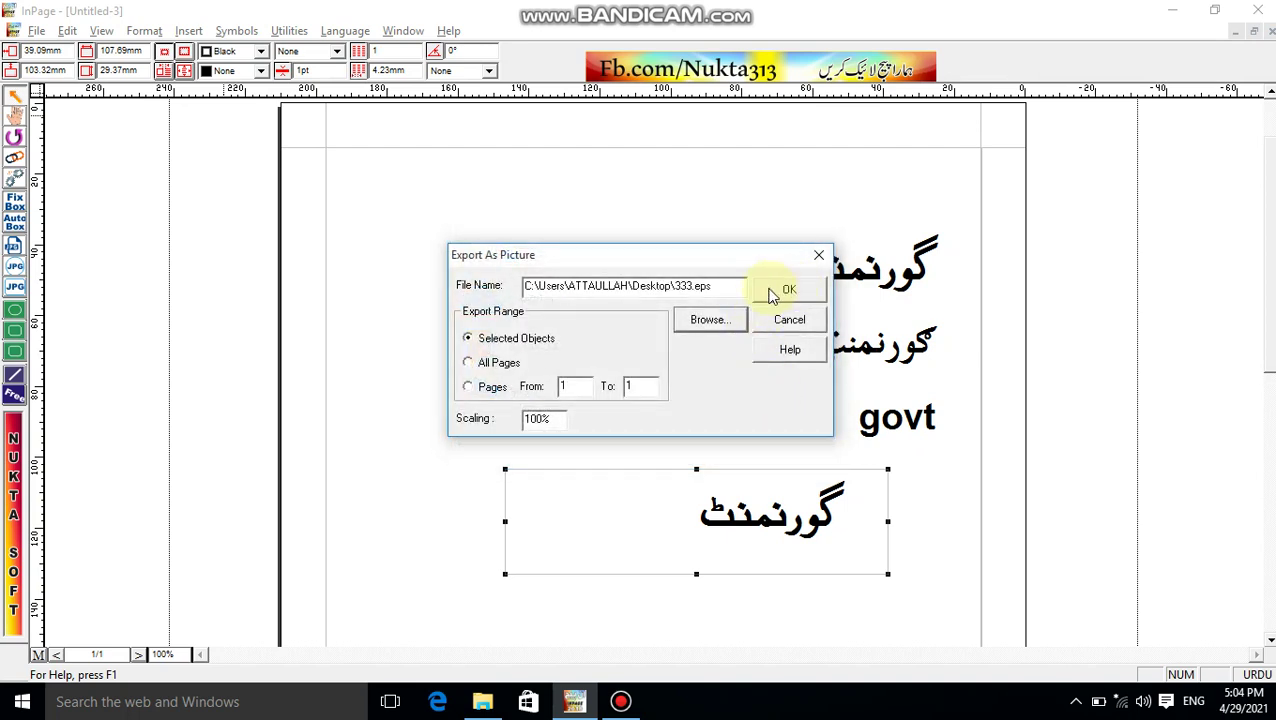
pyautogui.click(769, 294)
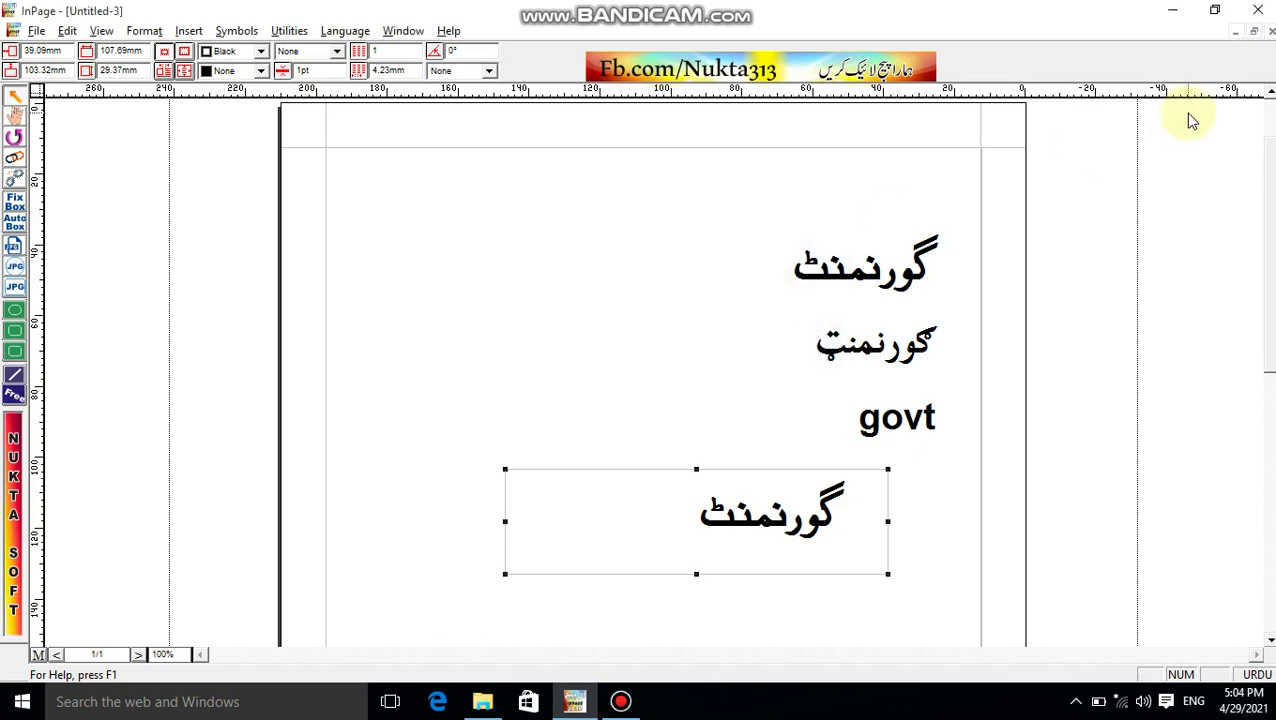
pyautogui.click(1177, 10)
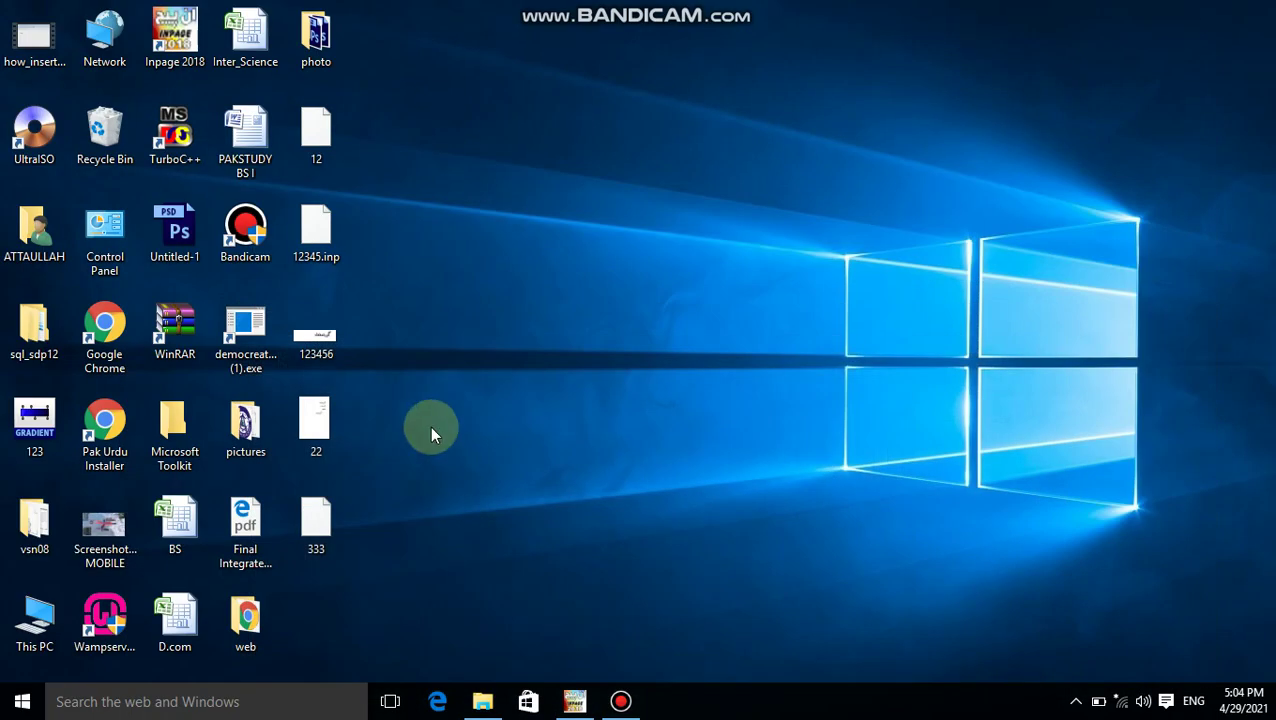
# Step: Try opening 333.eps from the desktop, dismiss the missing-app notice, and bring up the Bandicam window
pyautogui.click(318, 516)
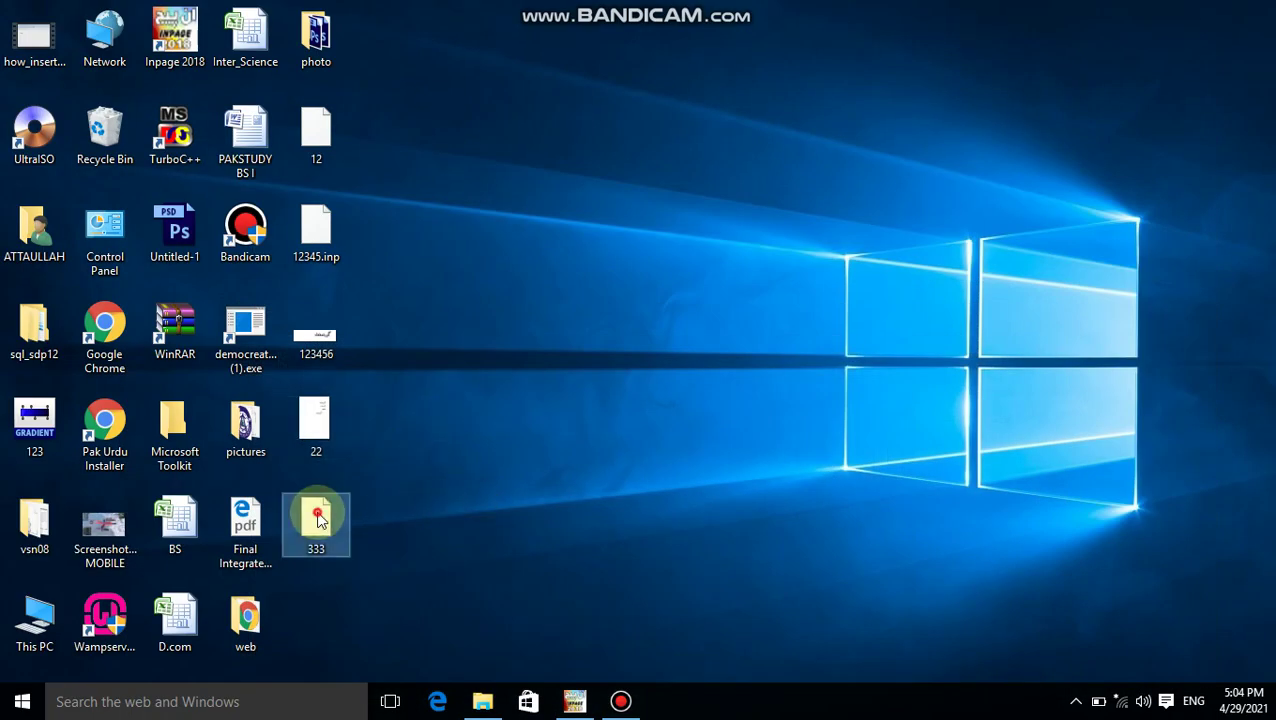
pyautogui.doubleClick(318, 516)
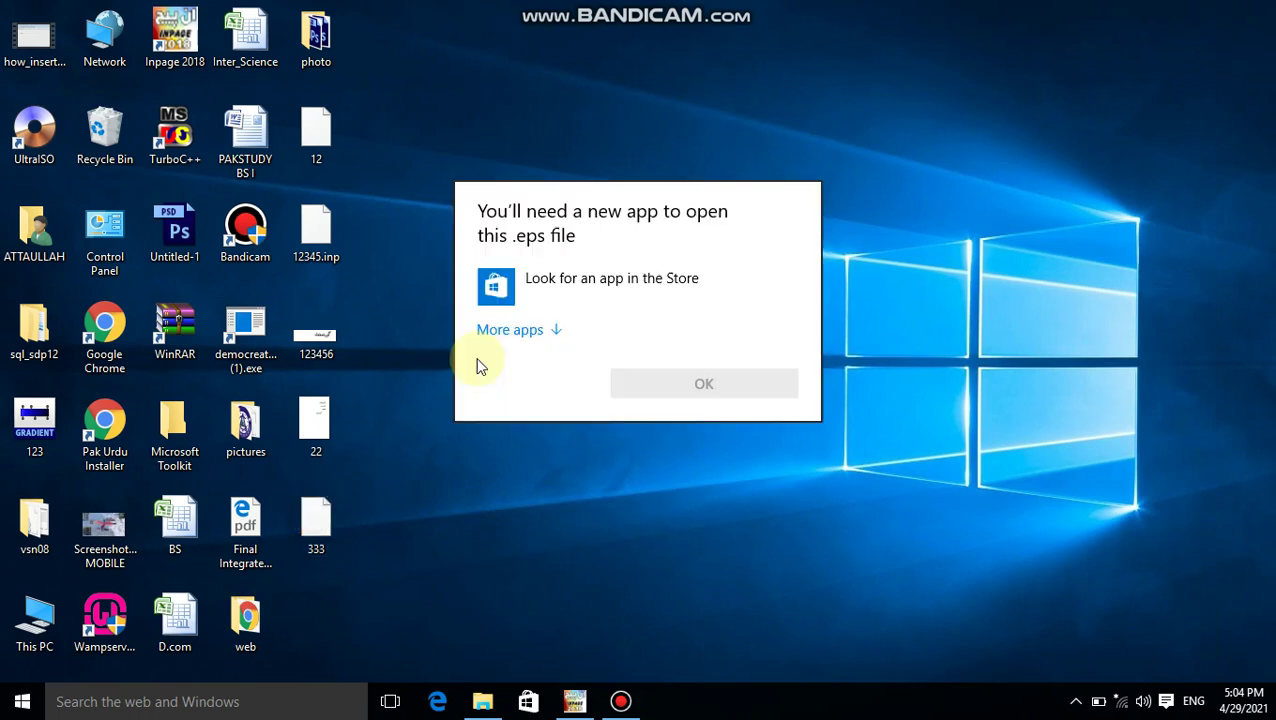
pyautogui.click(411, 493)
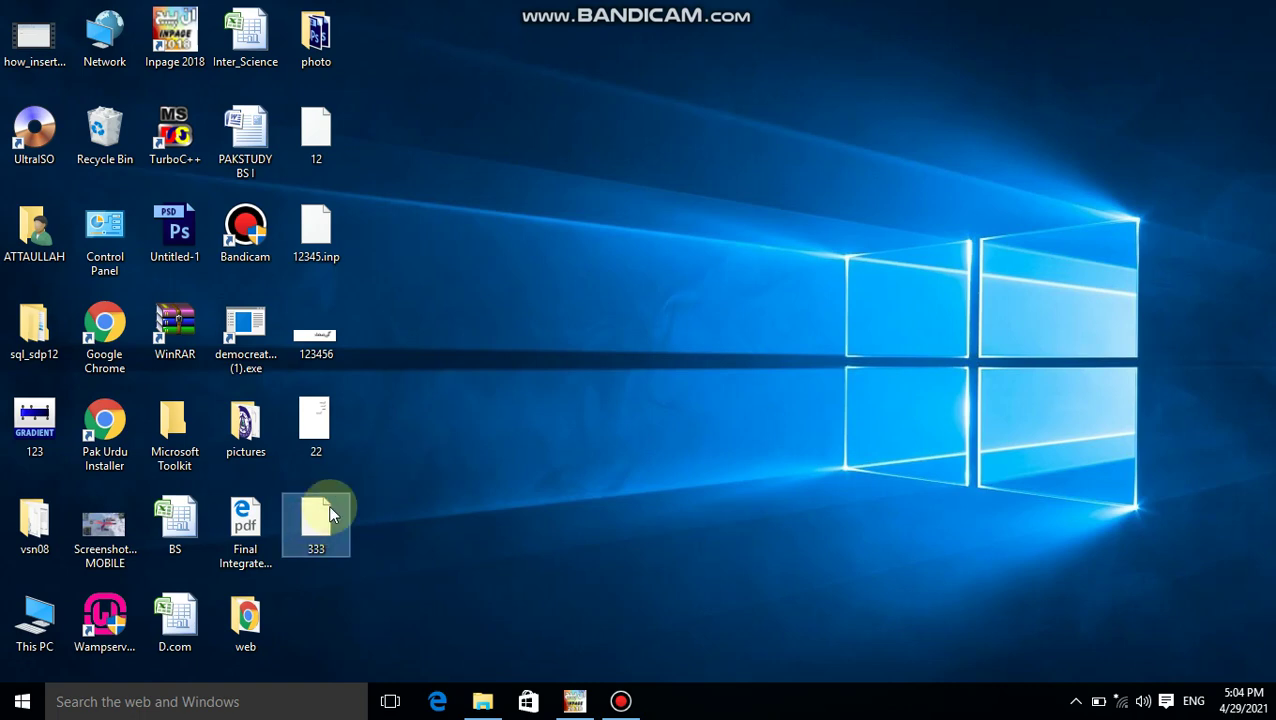
pyautogui.click(628, 704)
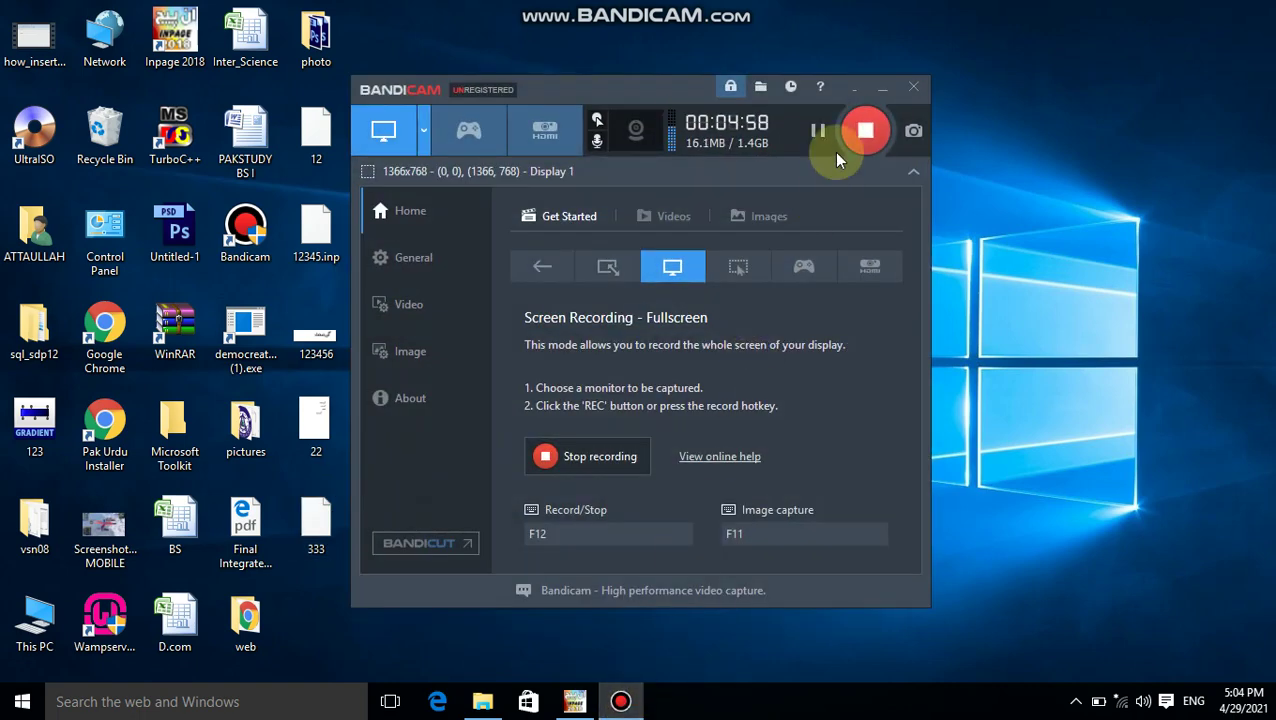